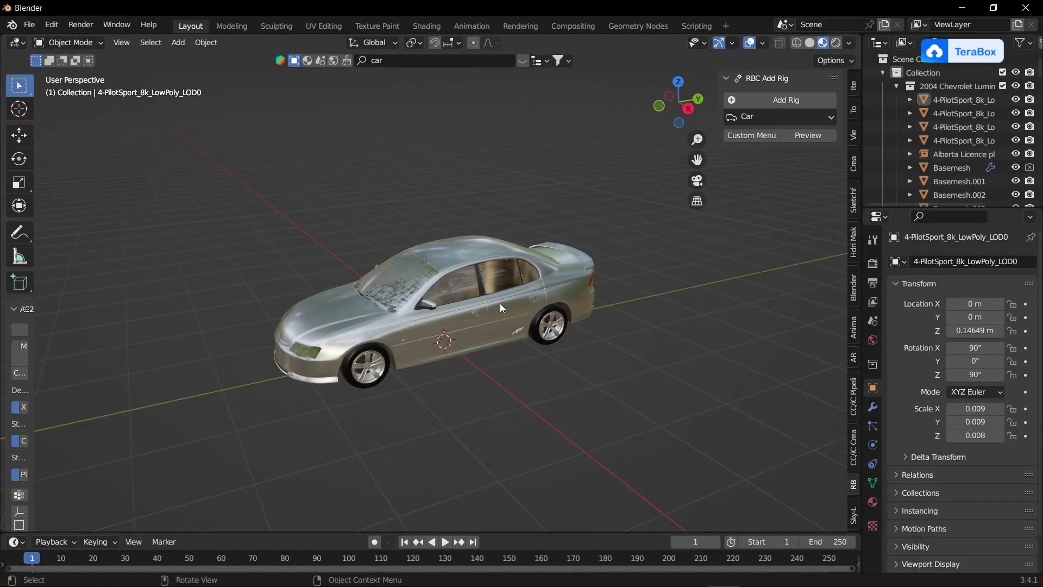
# Orbit, zoom and pan around the car to a front three-quarter angle.
pyautogui.moveTo(499, 304)
pyautogui.mouseDown(button='middle')
pyautogui.moveTo(545, 306)
pyautogui.moveTo(506, 288)
pyautogui.moveTo(548, 285)
pyautogui.mouseUp(button='middle')
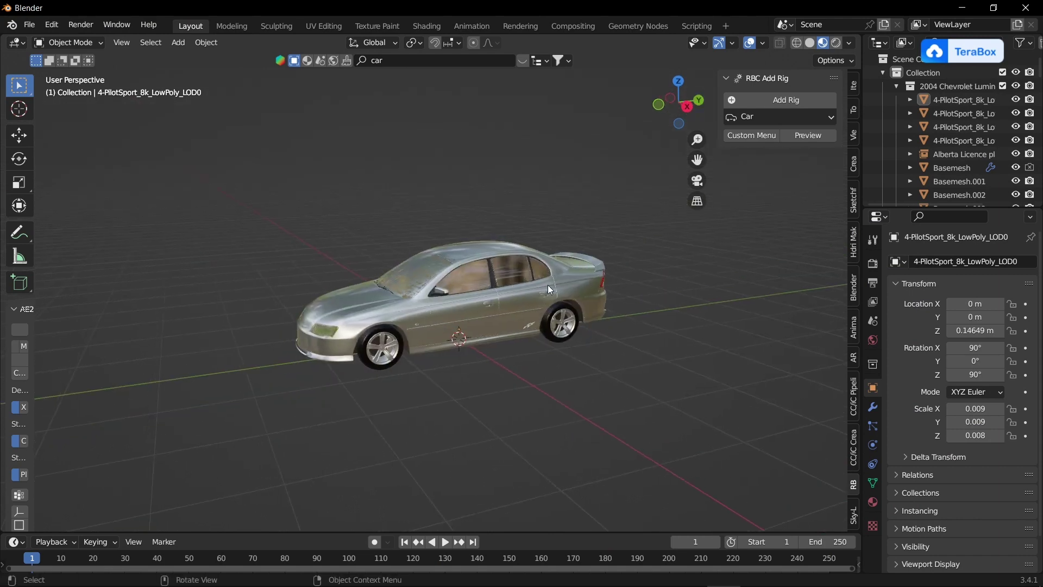
pyautogui.moveTo(612, 319)
pyautogui.mouseDown(button='middle')
pyautogui.moveTo(579, 307)
pyautogui.moveTo(633, 317)
pyautogui.mouseUp(button='middle')
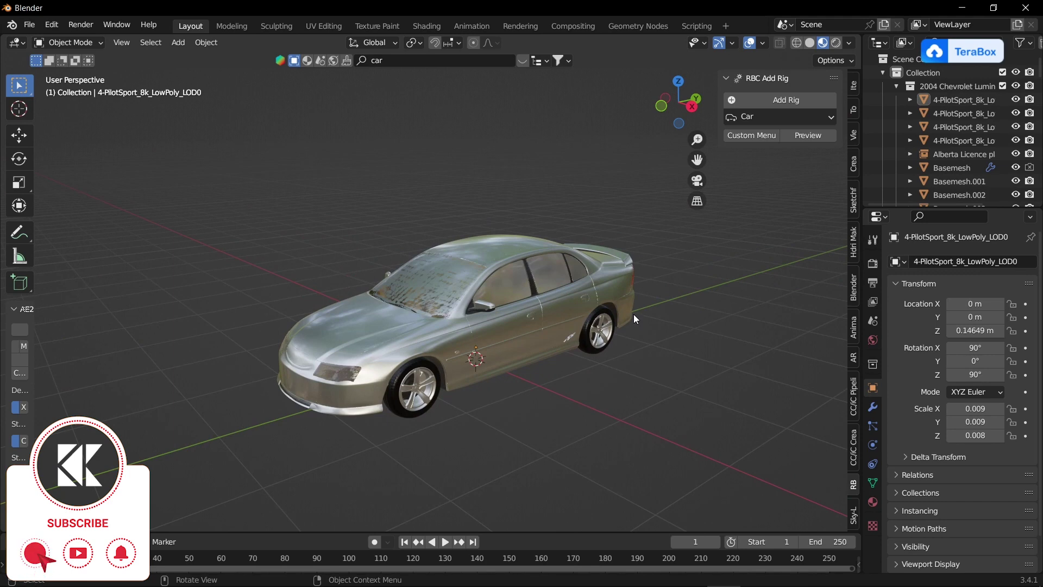
pyautogui.scroll(1, 621, 303)
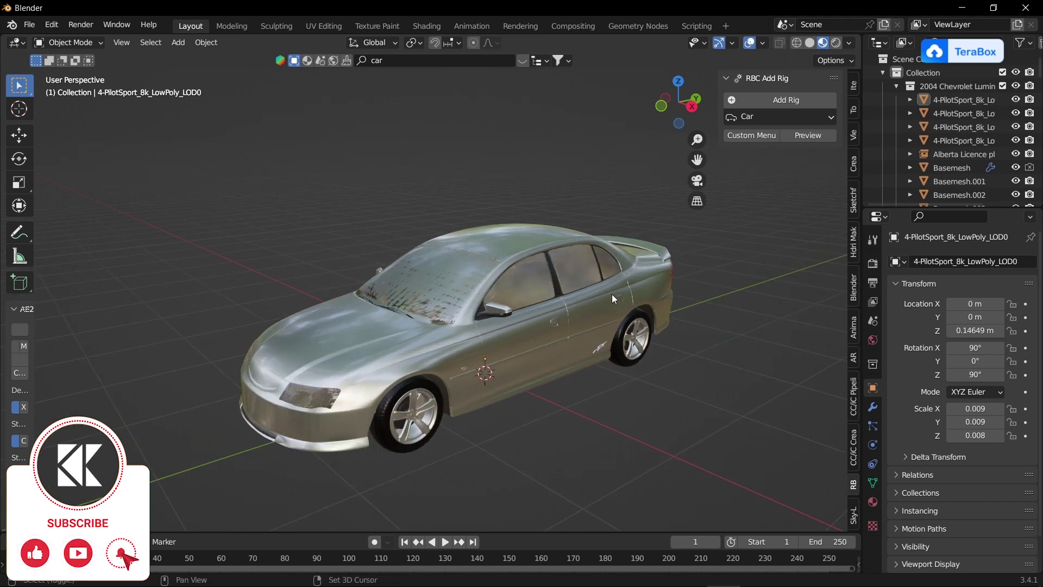
pyautogui.moveTo(612, 294)
pyautogui.keyDown('shift'); pyautogui.mouseDown(button='middle')
pyautogui.moveTo(530, 315)
pyautogui.moveTo(575, 307)
pyautogui.moveTo(480, 291)
pyautogui.moveTo(577, 286)
pyautogui.moveTo(551, 284)
pyautogui.moveTo(531, 312)
pyautogui.moveTo(553, 316)
pyautogui.moveTo(577, 293)
pyautogui.mouseUp(button='middle'); pyautogui.keyUp('shift')
pyautogui.click(805, 120)
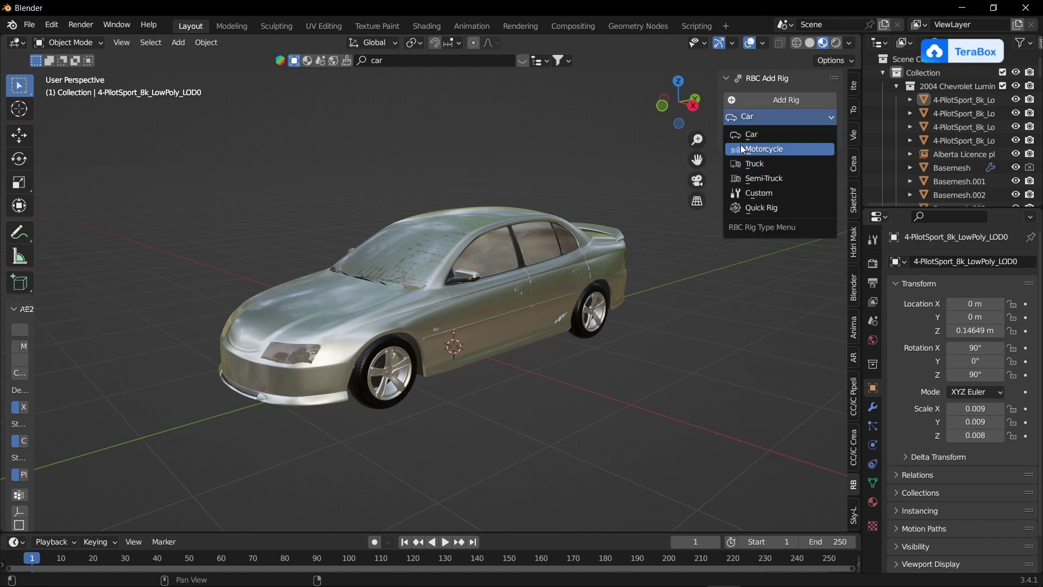
pyautogui.press('Escape')
pyautogui.click(781, 118)
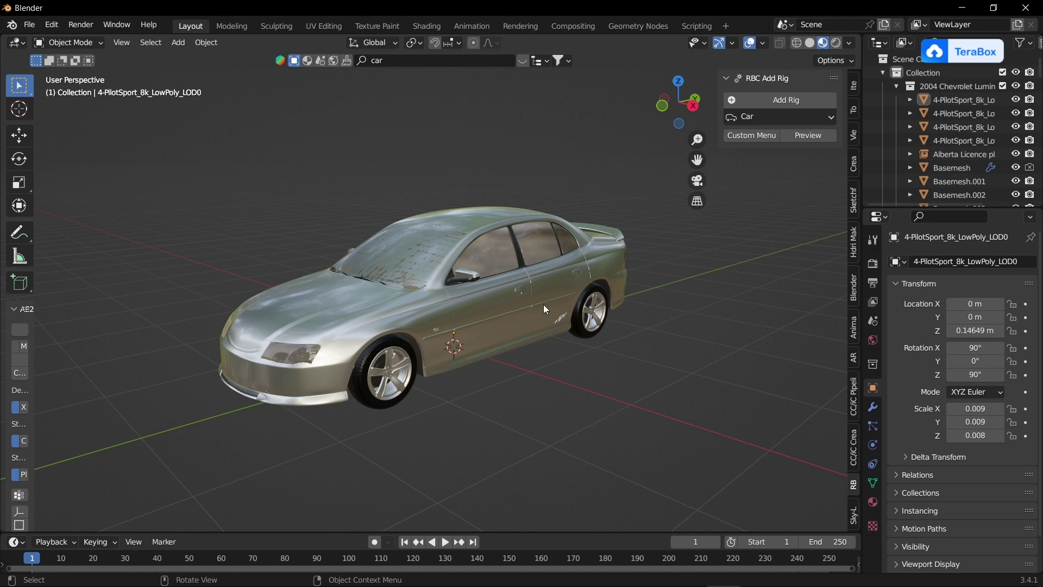
# Zoom in and orbit beneath the car's front to look up at the front wheel.
pyautogui.scroll(2, 544, 304)
pyautogui.scroll(2, 572, 294)
pyautogui.scroll(2, 563, 310)
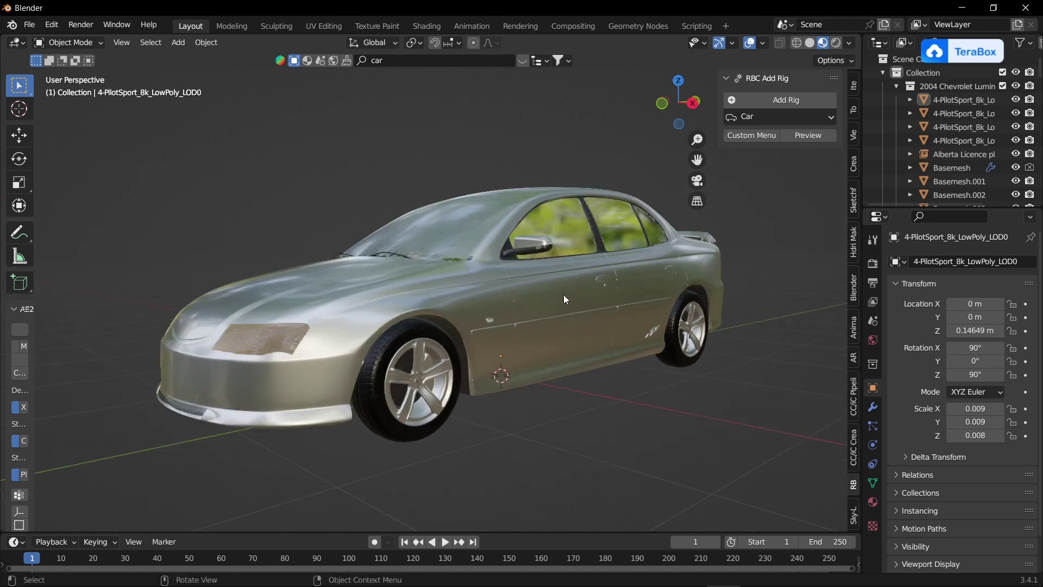
pyautogui.scroll(1, 563, 294)
pyautogui.scroll(1, 544, 300)
pyautogui.moveTo(522, 322); pyautogui.dragTo(408, 374, button='middle')
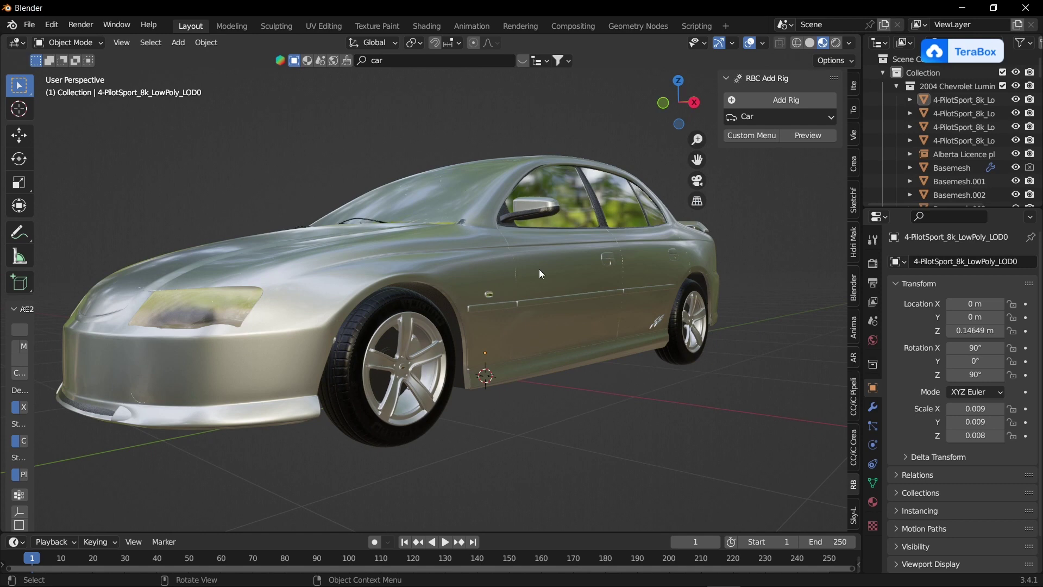
pyautogui.moveTo(479, 340)
pyautogui.mouseDown(button='middle')
pyautogui.moveTo(488, 326)
pyautogui.moveTo(384, 381)
pyautogui.moveTo(422, 366)
pyautogui.moveTo(415, 401)
pyautogui.mouseUp(button='middle')
# Hide the front tyre, leaving the front rim visible and in its original position.
pyautogui.click(384, 382)
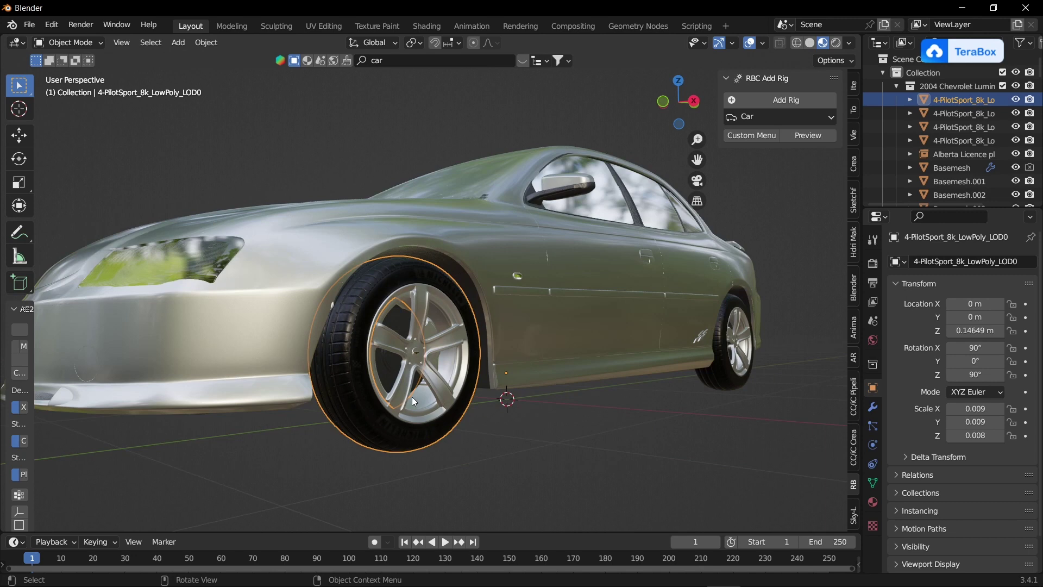
pyautogui.press('h')
pyautogui.click(406, 411)
pyautogui.press('h')
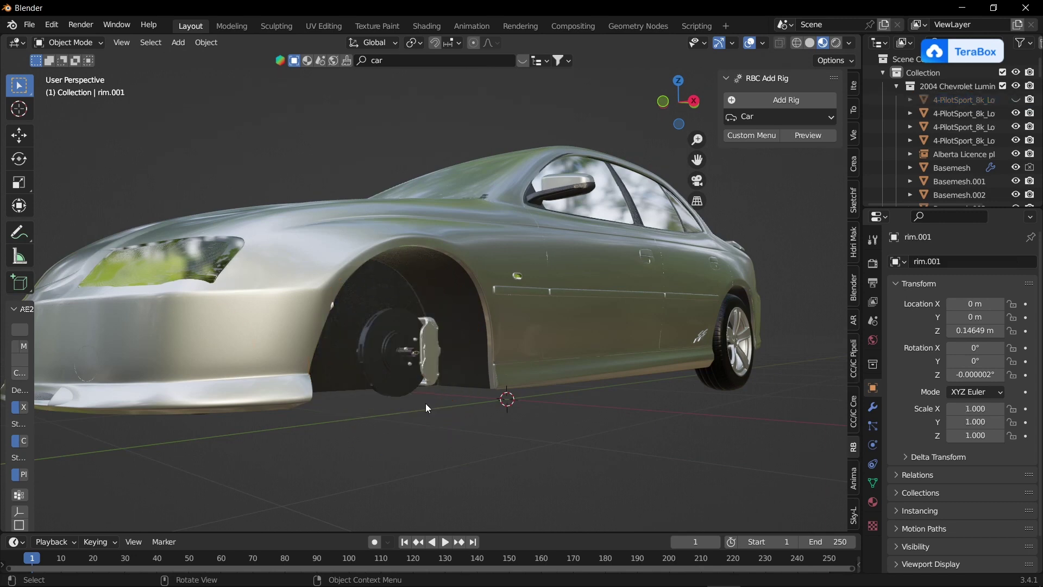
pyautogui.hotkey('ctrl', 'z')
pyautogui.moveTo(426, 363); pyautogui.dragTo(451, 341, button='middle')
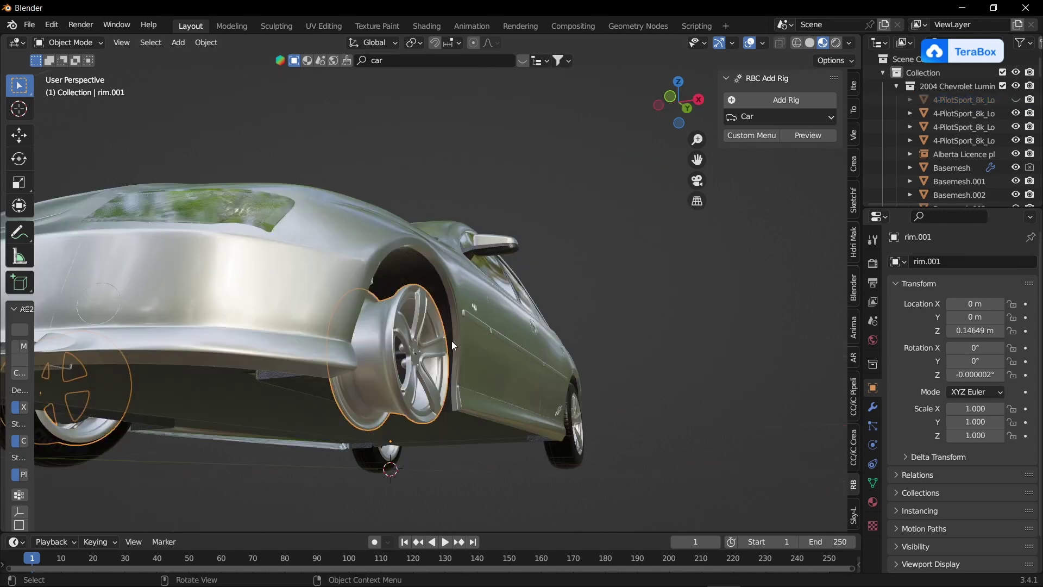
pyautogui.press('g')
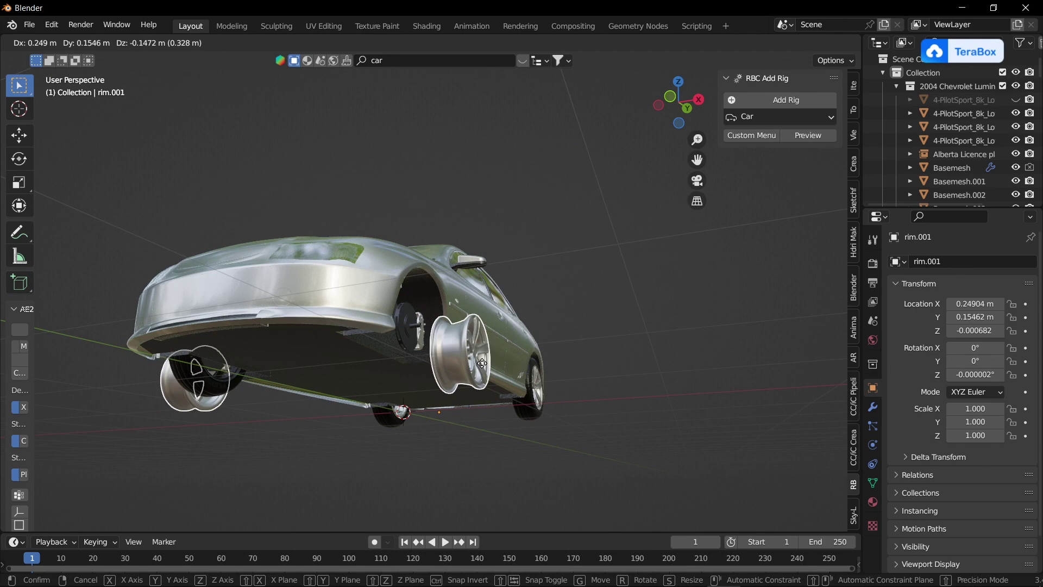
pyautogui.rightClick(482, 362)
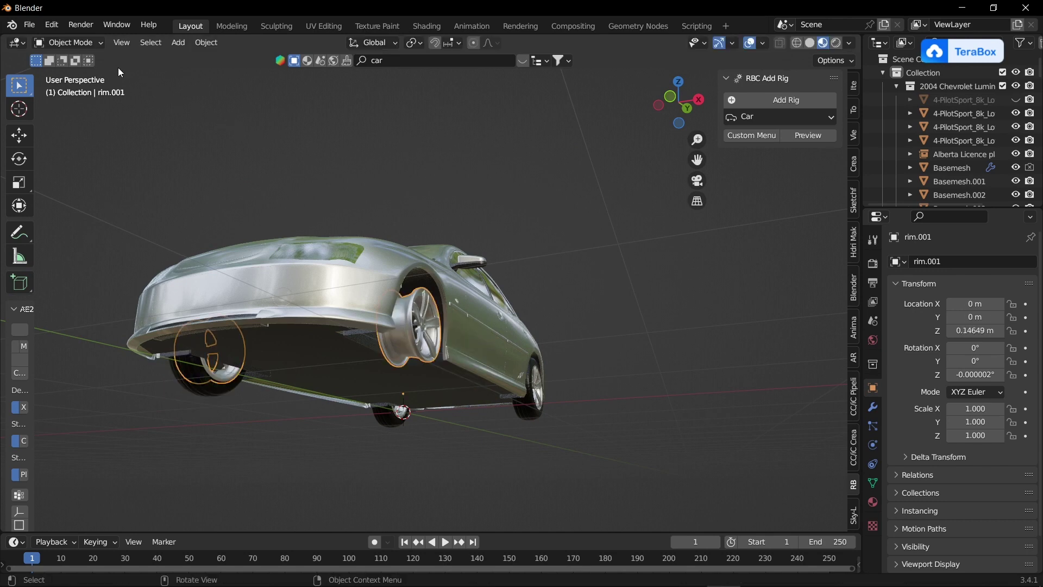
# Delete rim.001's Mirror modifier, keeping only Subdivision and Solidify.
pyautogui.click(873, 408)
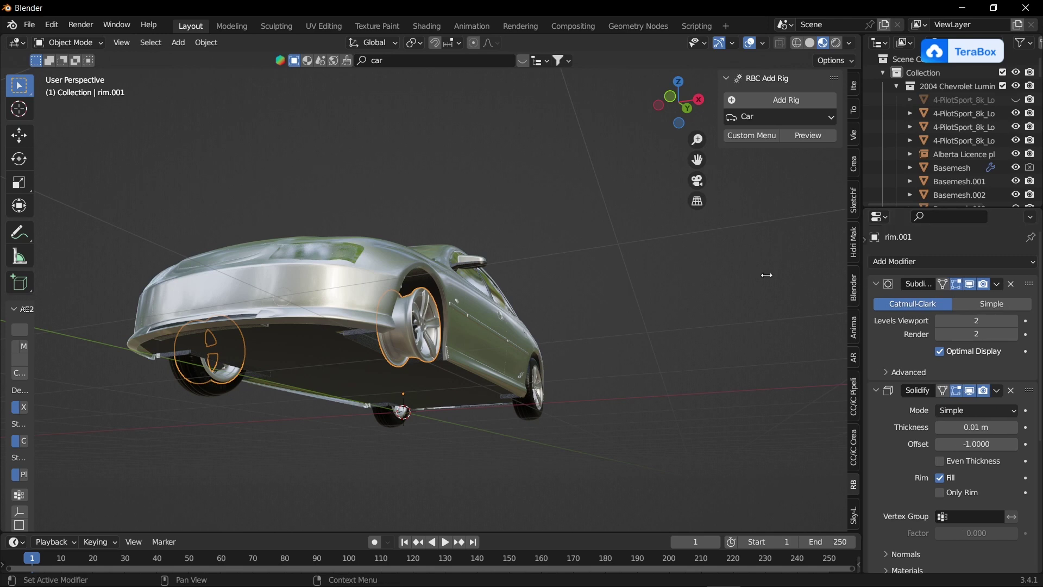
pyautogui.moveTo(859, 277)
pyautogui.mouseDown()
pyautogui.moveTo(752, 269)
pyautogui.moveTo(782, 268)
pyautogui.mouseUp()
pyautogui.scroll(-3, 816, 353)
pyautogui.scroll(-4, 823, 365)
pyautogui.scroll(-3, 822, 371)
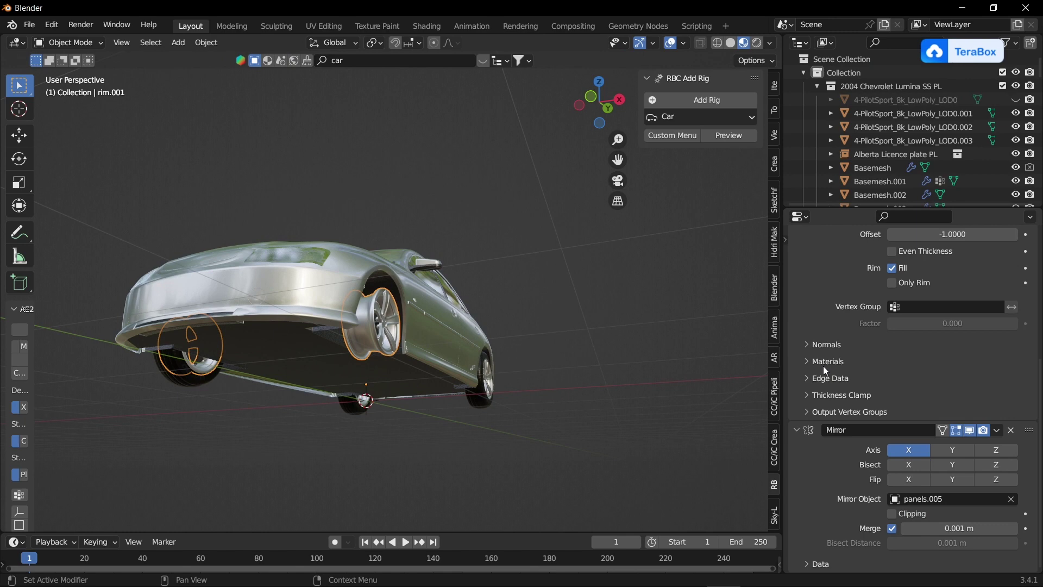
pyautogui.click(1010, 431)
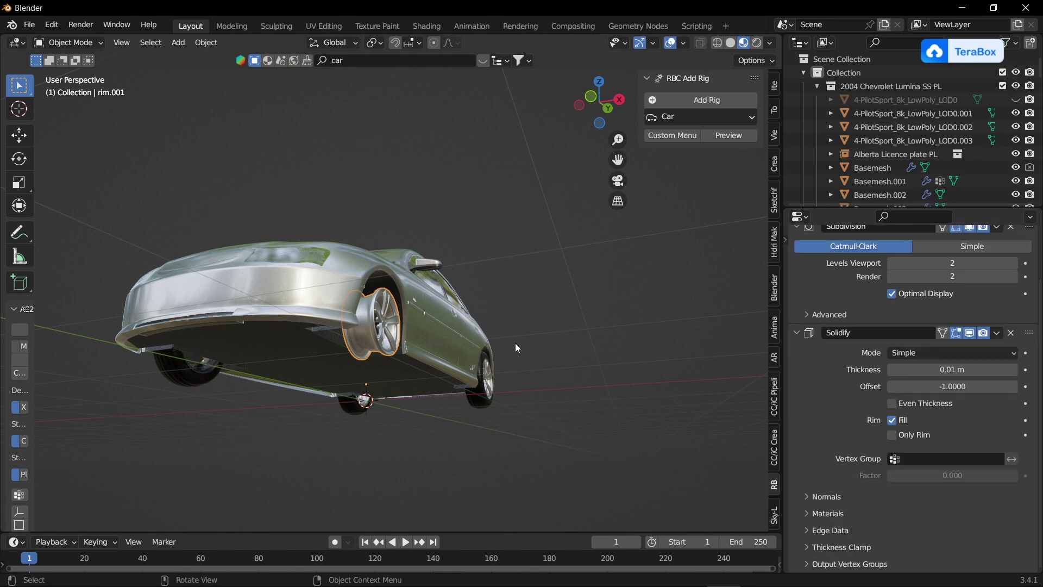
# Bring the front tyre back and delete the rear rim's Mirror modifier.
pyautogui.moveTo(515, 344); pyautogui.dragTo(534, 365, button='middle')
pyautogui.hotkey('ctrl', 'z')
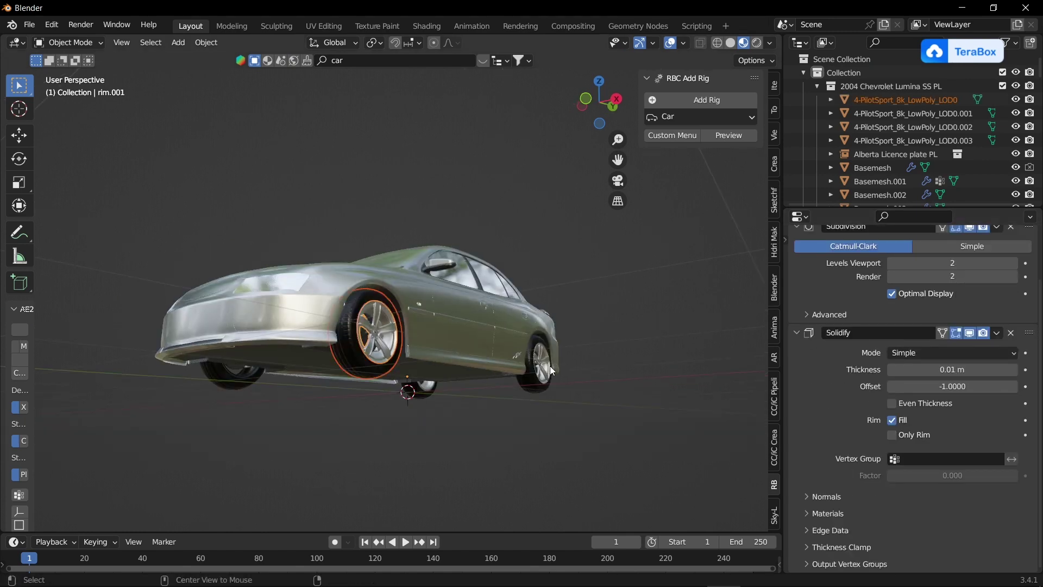
pyautogui.hotkey('ctrl', 'z')
pyautogui.press('g')
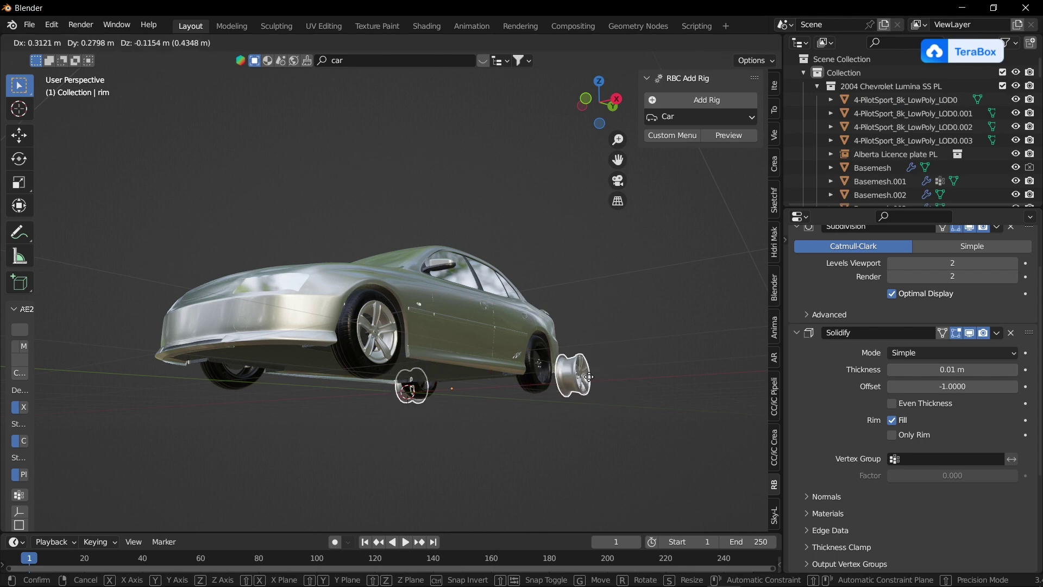
pyautogui.press('Escape')
pyautogui.scroll(2, 882, 320)
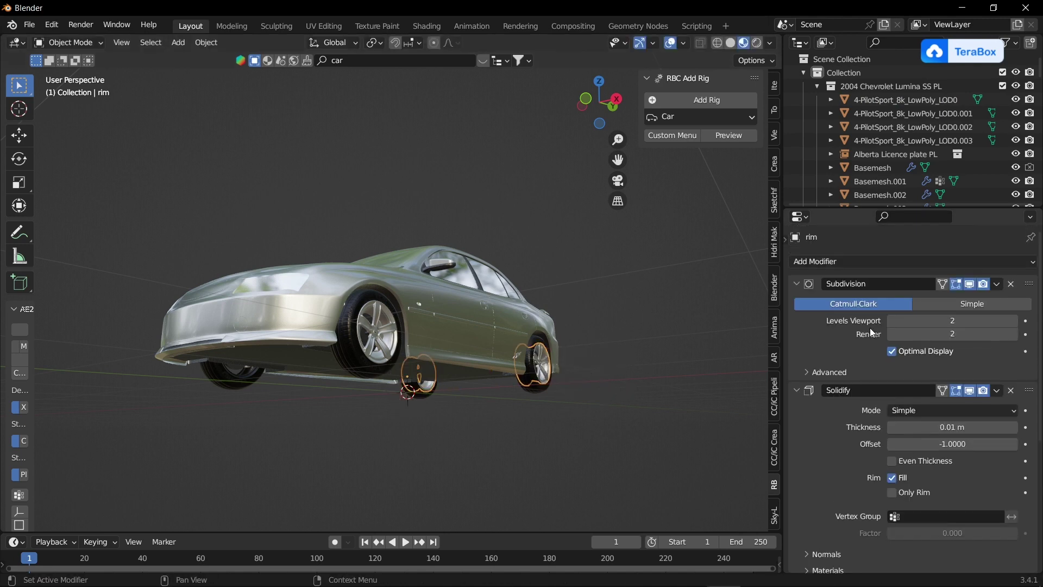
pyautogui.scroll(-3, 870, 332)
pyautogui.scroll(-4, 1007, 413)
pyautogui.click(1012, 444)
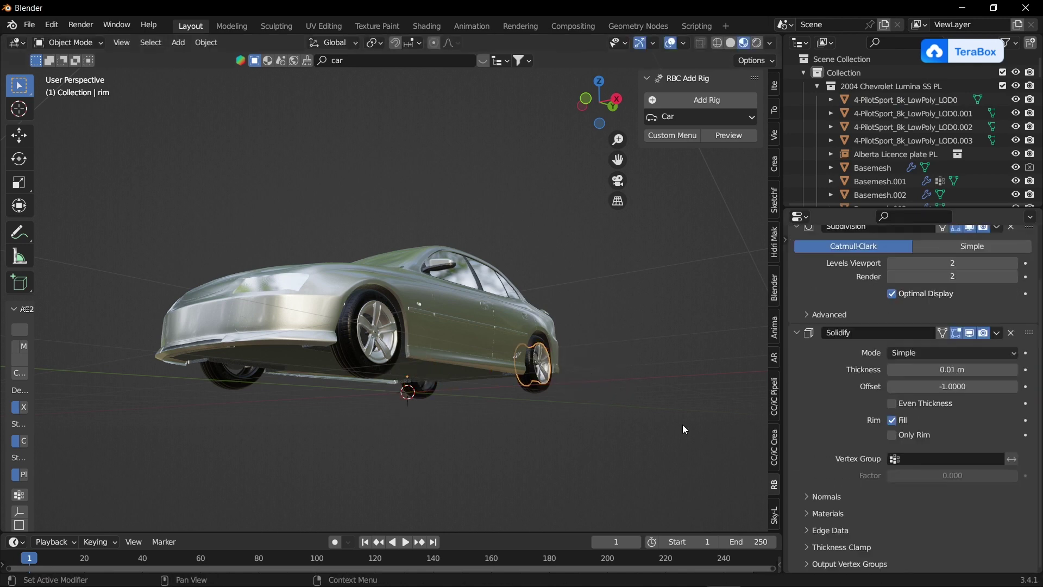
# Duplicate the front rim in place, creating rim.002 with the same modifiers.
pyautogui.moveTo(607, 403); pyautogui.dragTo(429, 347, button='middle')
pyautogui.click(407, 339)
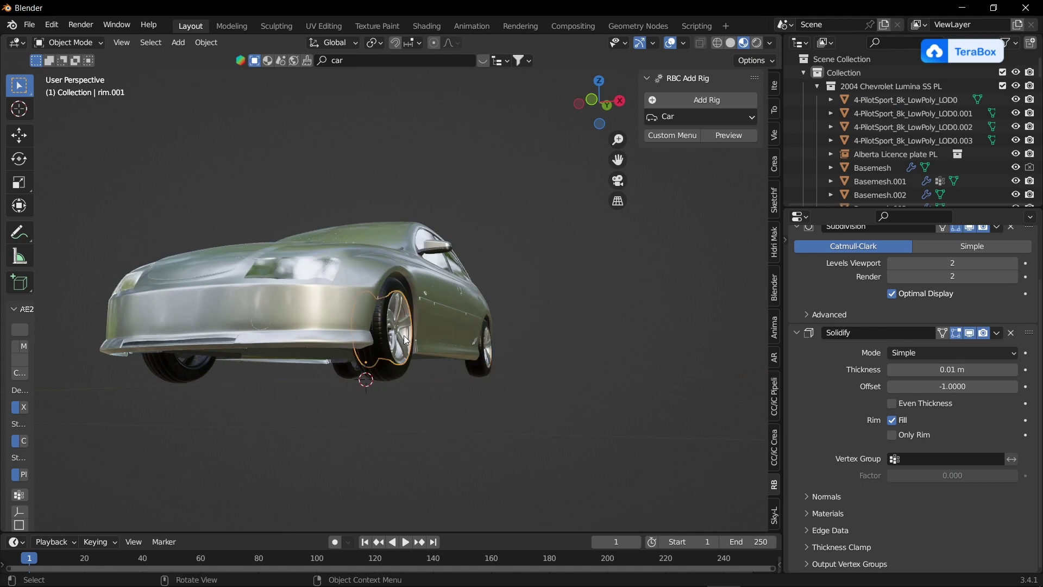
pyautogui.hotkey('shift', 'd')
pyautogui.press('Escape')
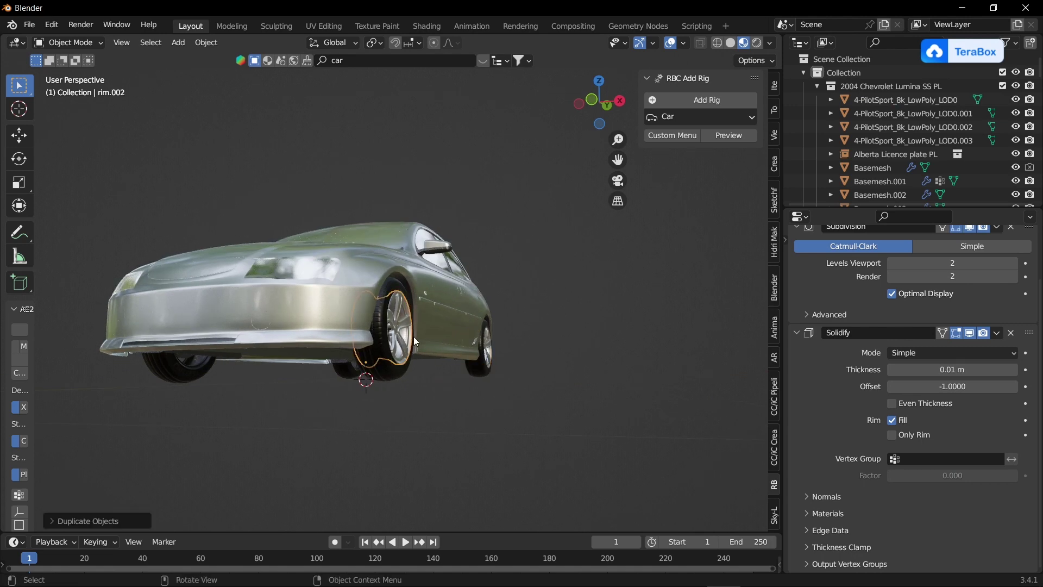
# Select the front wheel rim and view it in close side-on perspective.
pyautogui.click(15, 133)
pyautogui.moveTo(295, 282)
pyautogui.mouseDown(button='middle')
pyautogui.moveTo(256, 288)
pyautogui.moveTo(387, 322)
pyautogui.mouseUp(button='middle')
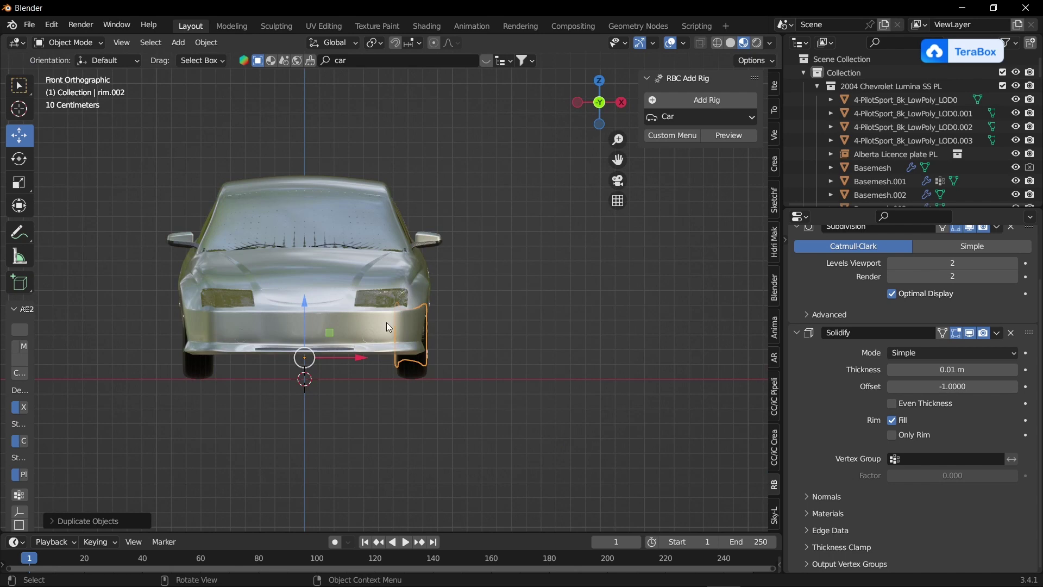
pyautogui.moveTo(358, 353)
pyautogui.mouseDown(button='middle')
pyautogui.moveTo(441, 250)
pyautogui.moveTo(301, 255)
pyautogui.mouseUp(button='middle')
# Select the doors and middle body panels from a side view, cancelling a trial move.
pyautogui.scroll(3, 516, 233)
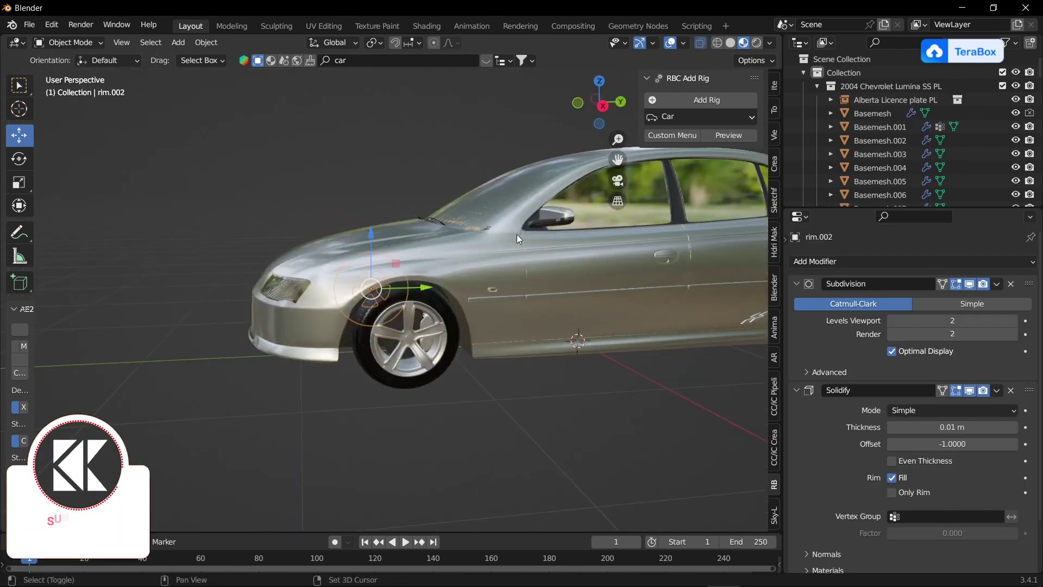
pyautogui.moveTo(516, 235)
pyautogui.mouseDown(button='middle')
pyautogui.moveTo(460, 233)
pyautogui.moveTo(436, 150)
pyautogui.mouseUp(button='middle')
pyautogui.moveTo(434, 148); pyautogui.dragTo(472, 379)
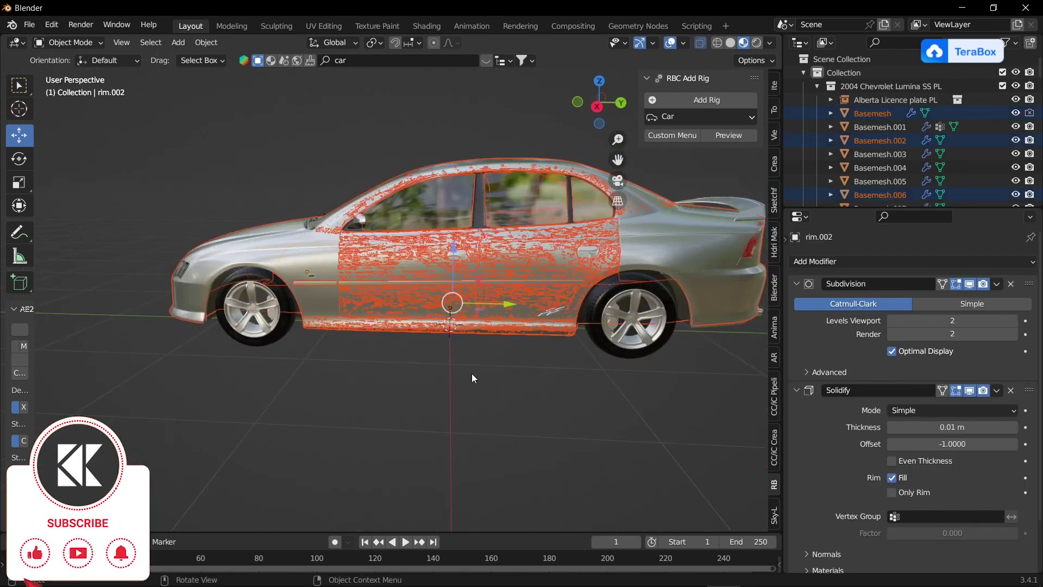
pyautogui.moveTo(476, 328); pyautogui.dragTo(480, 314, button='middle')
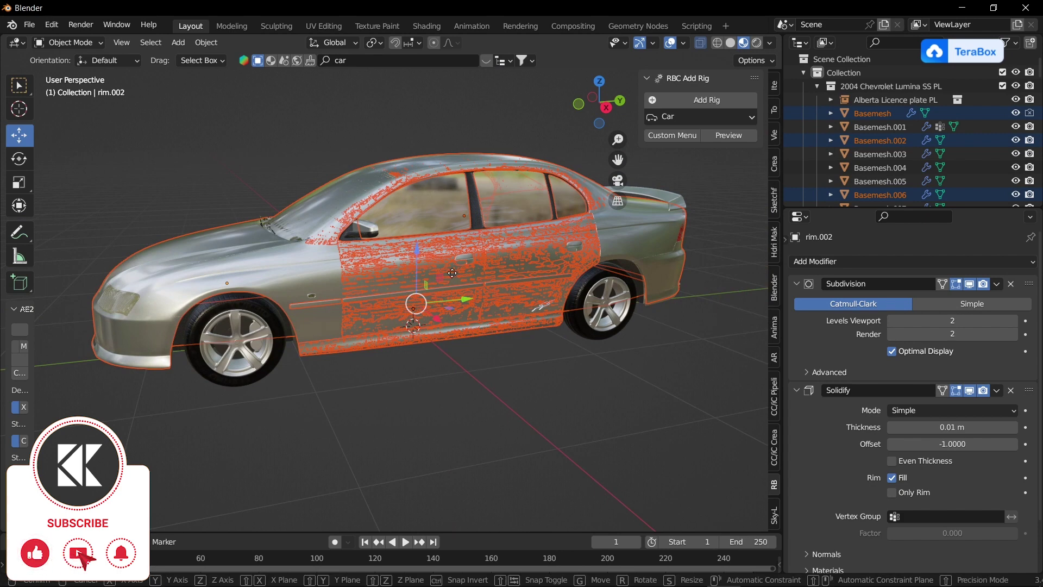
pyautogui.press('g')
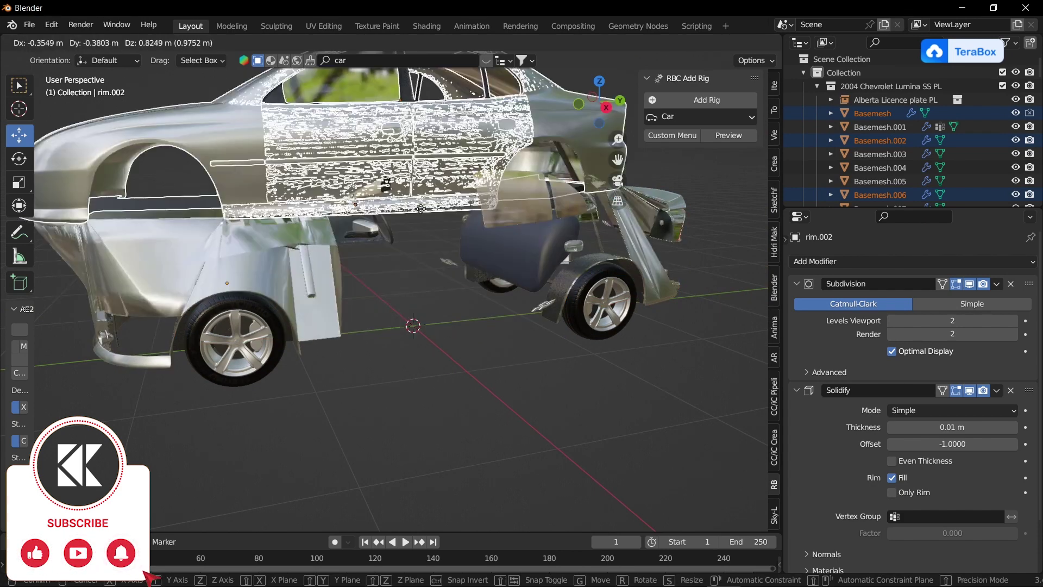
pyautogui.press('Escape')
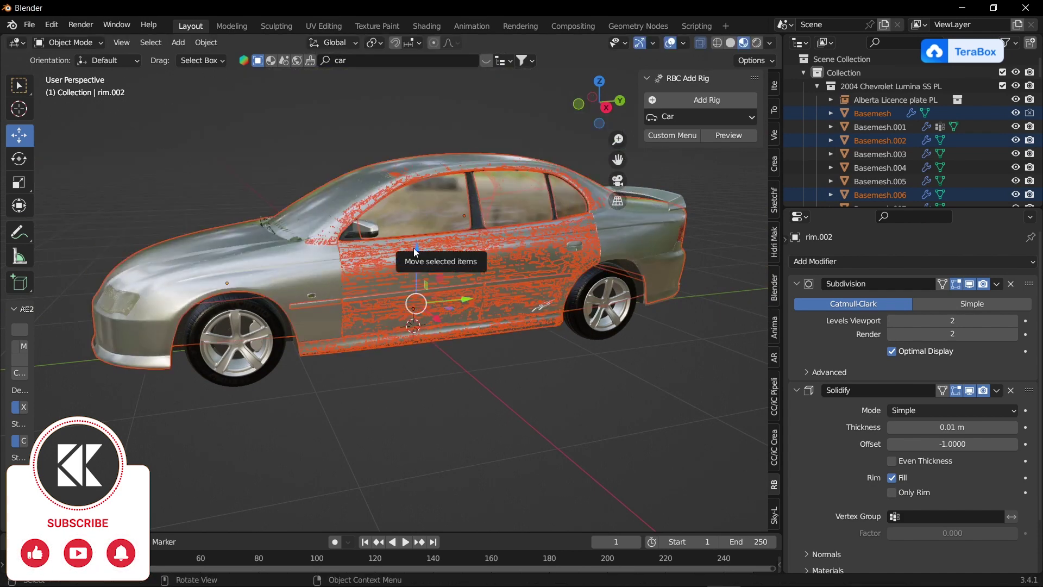
# Hide the doors, hood, front fenders, front bumper and next body panel.
pyautogui.press('h')
pyautogui.click(363, 205)
pyautogui.press('h')
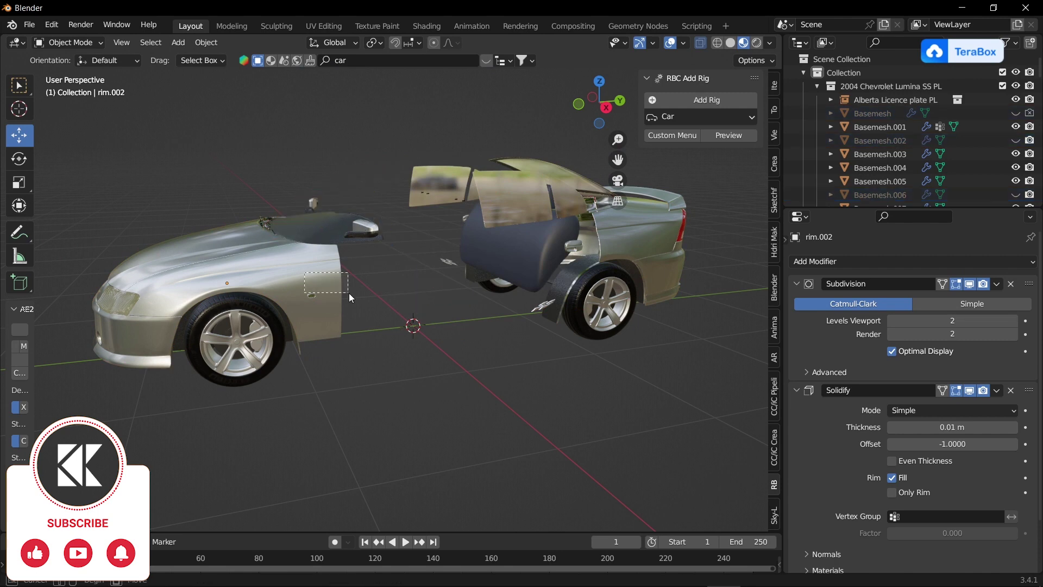
pyautogui.click(349, 293)
pyautogui.press('h')
pyautogui.click(117, 347)
pyautogui.press('h')
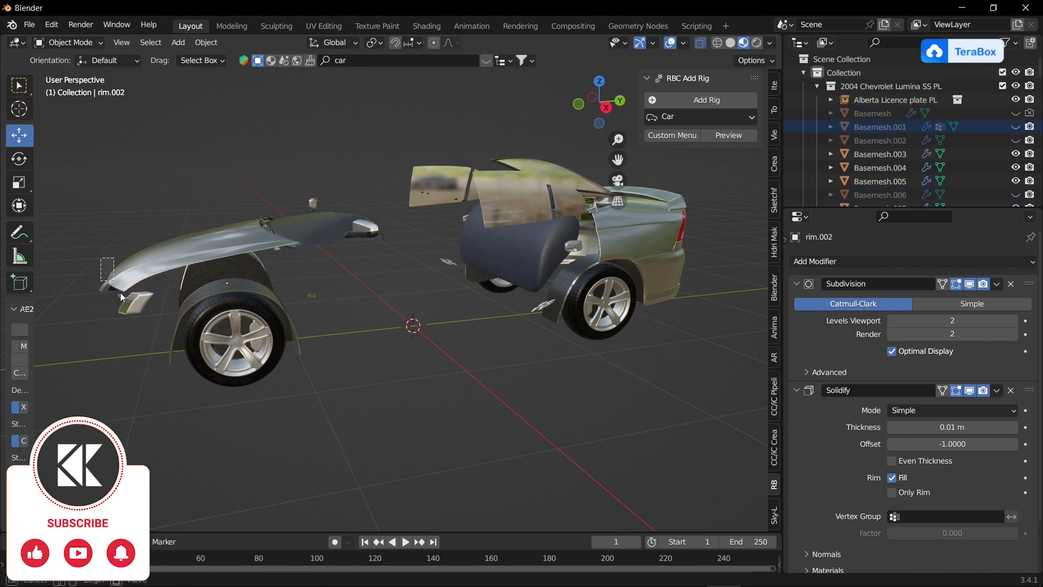
pyautogui.click(128, 309)
pyautogui.press('h')
pyautogui.click(316, 232)
pyautogui.press('h')
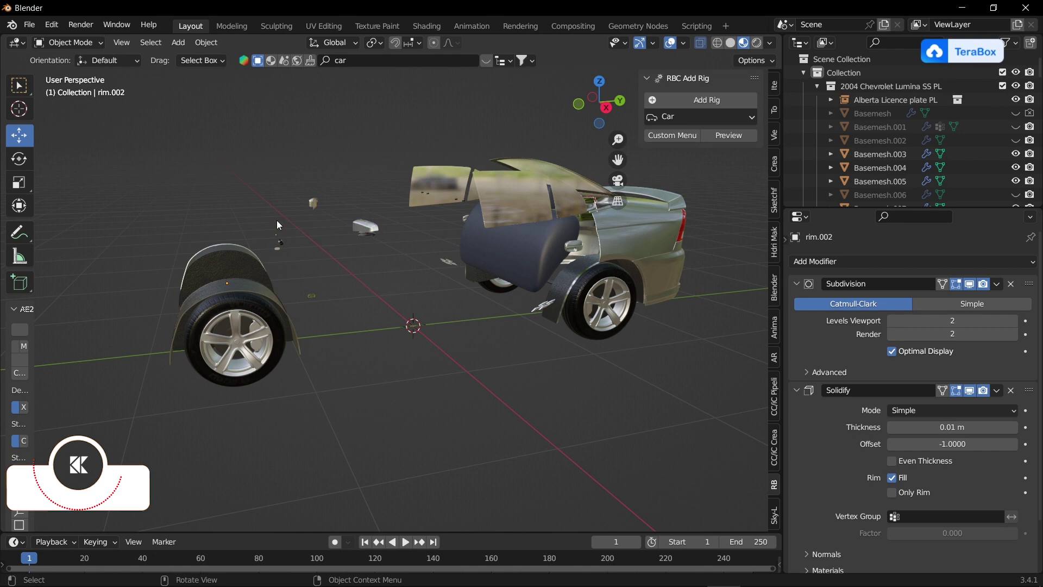
# Hide the small scattered parts, both wheel arch pieces, the rear axle and the seat.
pyautogui.click(289, 254)
pyautogui.click(300, 271)
pyautogui.press('h')
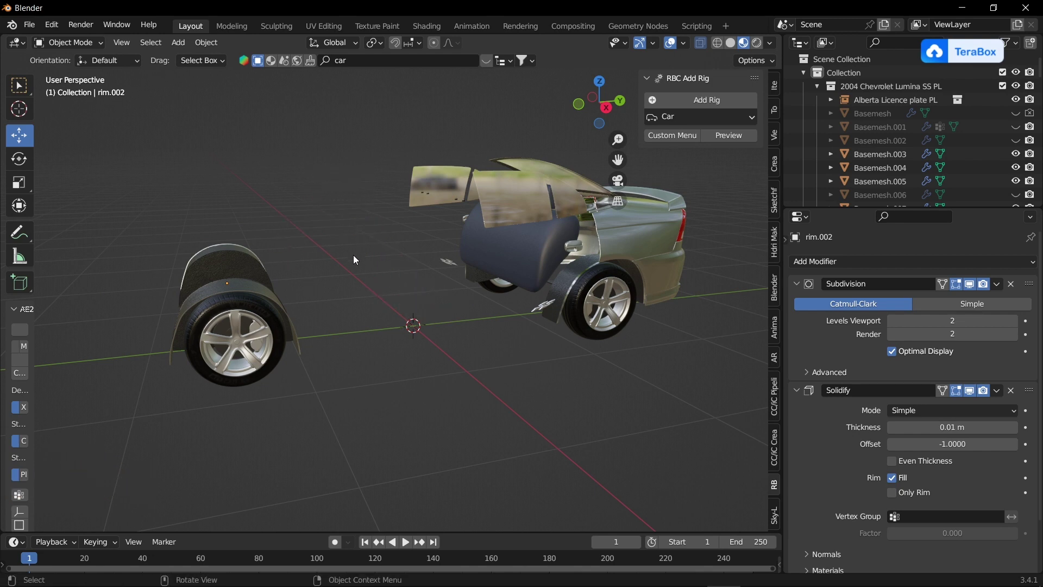
pyautogui.click(270, 310)
pyautogui.moveTo(354, 261); pyautogui.dragTo(245, 326, button='middle')
pyautogui.press('h')
pyautogui.click(209, 278)
pyautogui.press('h')
pyautogui.click(244, 325)
pyautogui.press('h')
pyautogui.click(373, 210)
pyautogui.press('h')
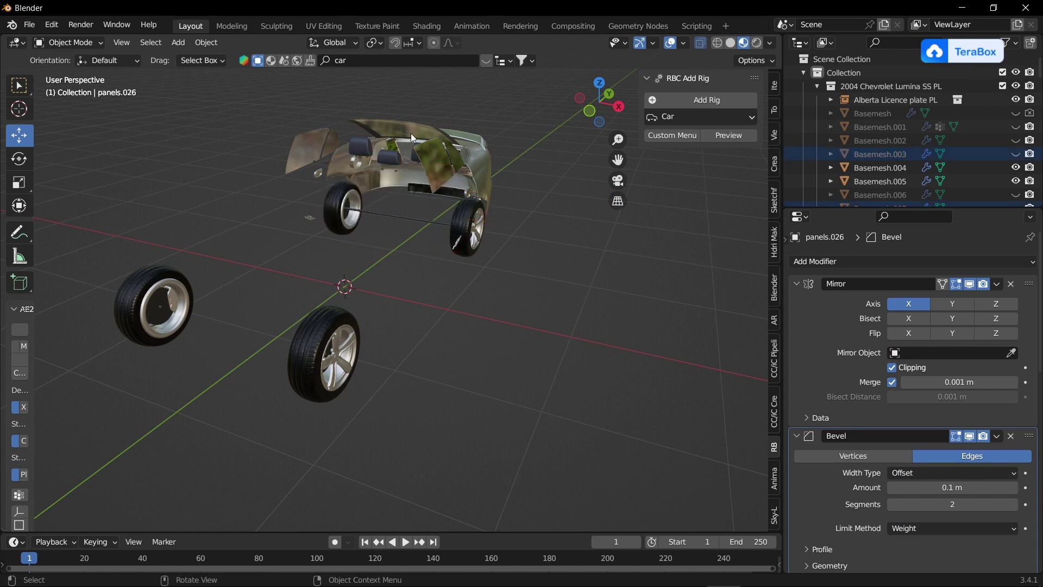
# Box-select and hide the remaining shell, body panels and small leftover pieces around the wheels.
pyautogui.moveTo(411, 114); pyautogui.dragTo(422, 189)
pyautogui.press('h')
pyautogui.moveTo(287, 134); pyautogui.dragTo(470, 170)
pyautogui.press('h')
pyautogui.moveTo(304, 190); pyautogui.dragTo(312, 235)
pyautogui.press('h')
pyautogui.moveTo(515, 176); pyautogui.dragTo(490, 197, button='middle')
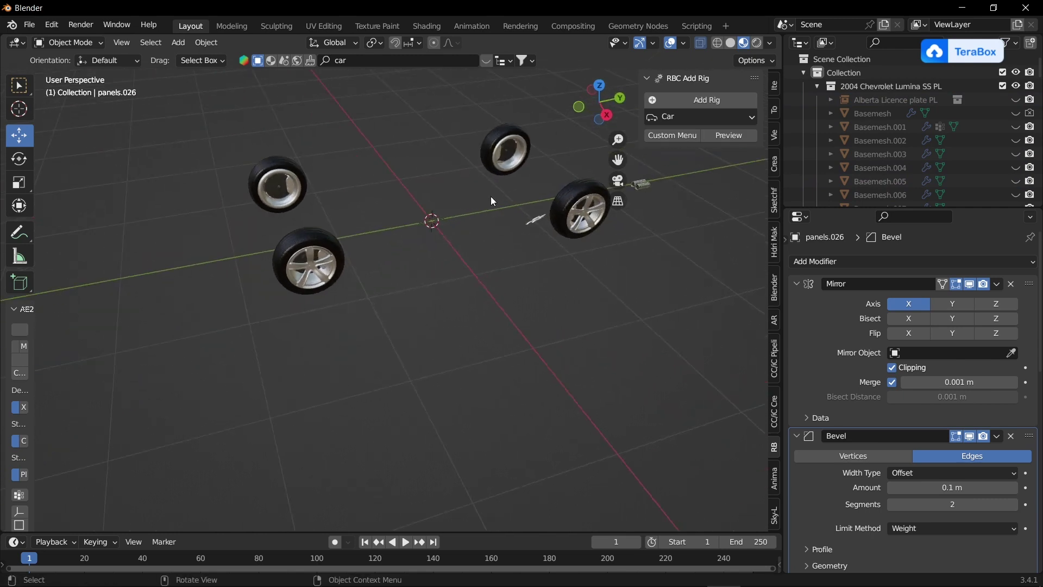
pyautogui.click(539, 229)
pyautogui.press('h')
pyautogui.keyDown('shift'); pyautogui.moveTo(538, 222); pyautogui.dragTo(422, 230, button='middle'); pyautogui.keyUp('shift')
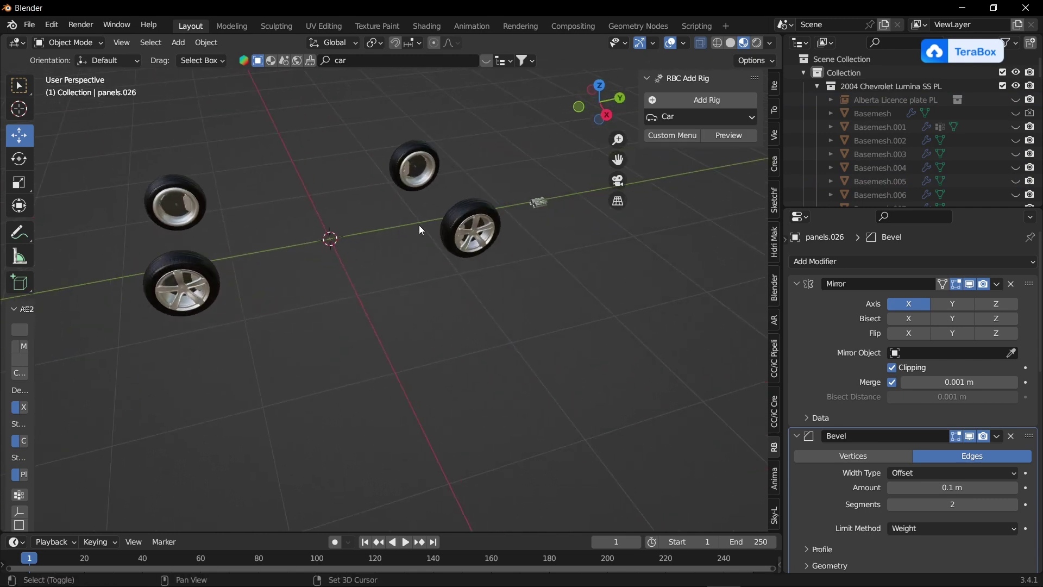
pyautogui.moveTo(515, 175); pyautogui.dragTo(544, 206)
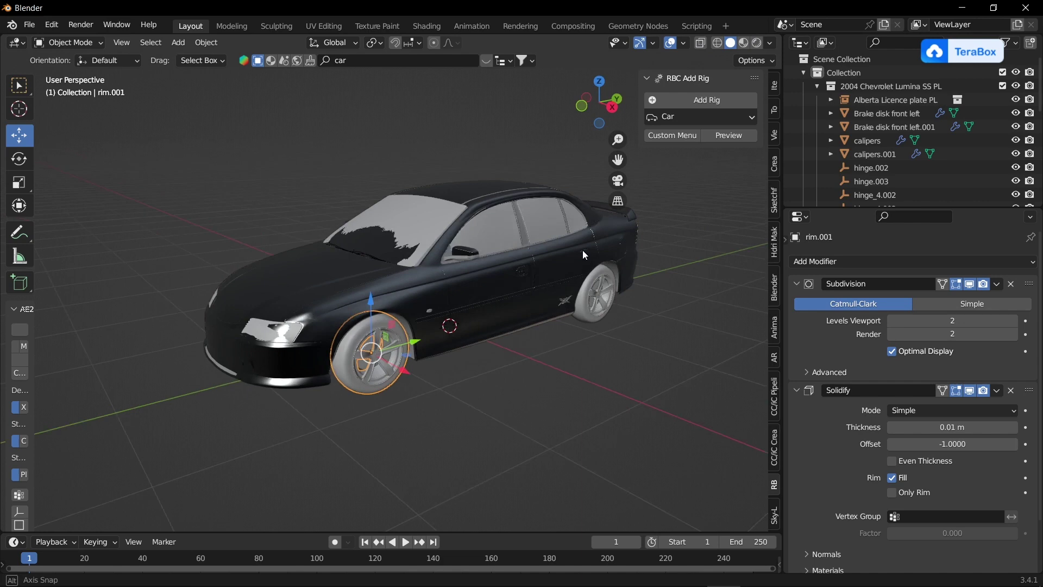
# Show the complete car again in Material Preview shading from a side-on view.
pyautogui.moveTo(582, 250); pyautogui.dragTo(561, 263, button='middle')
pyautogui.click(744, 42)
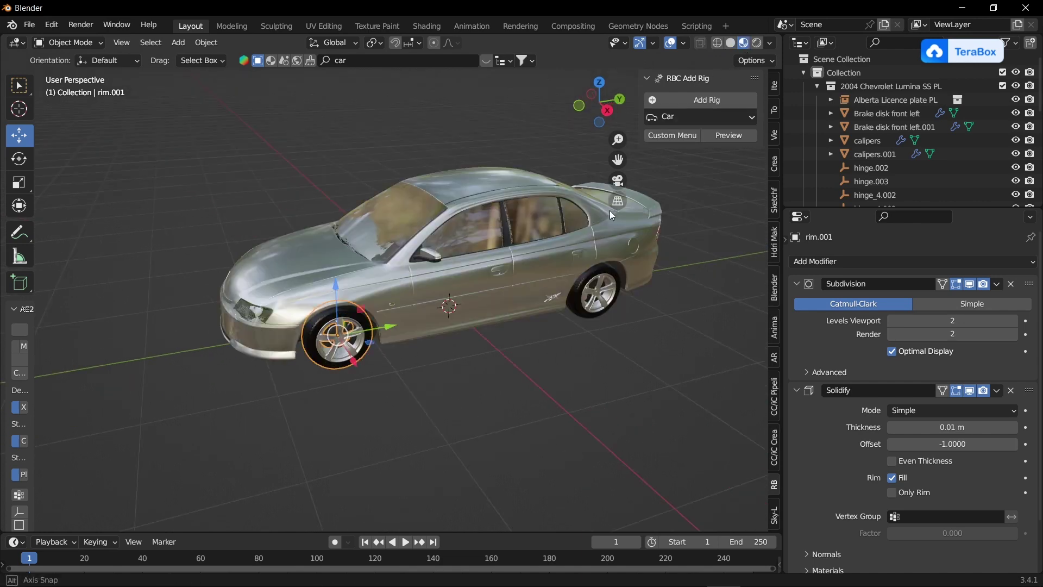
pyautogui.moveTo(610, 211)
pyautogui.mouseDown(button='middle')
pyautogui.moveTo(592, 212)
pyautogui.moveTo(555, 277)
pyautogui.mouseUp(button='middle')
pyautogui.scroll(-3, 553, 274)
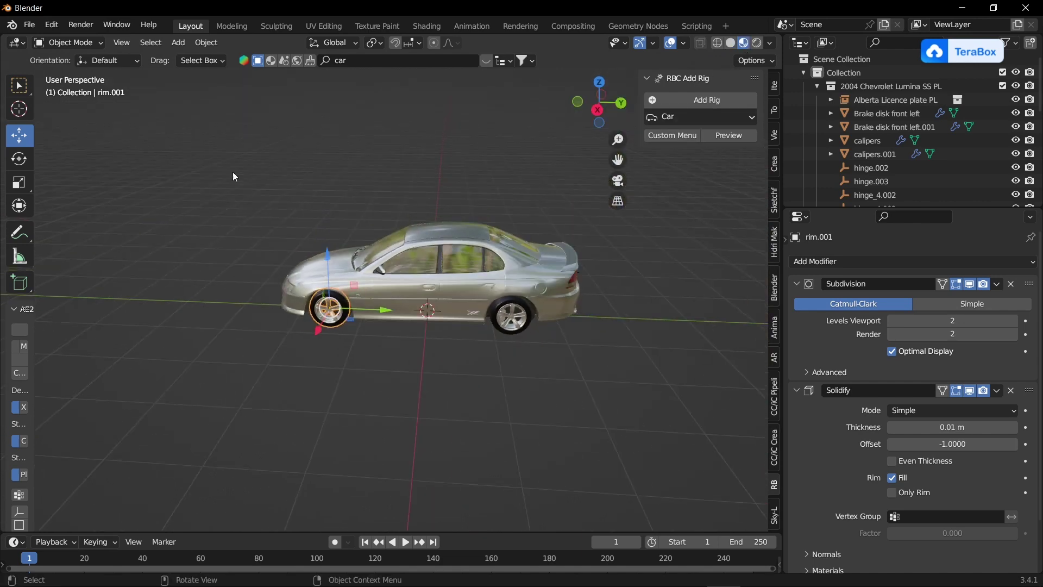
# Add a Car-type rig to the whole car, creating 0746.Rig on a checkered ground.
pyautogui.moveTo(232, 172); pyautogui.dragTo(675, 416)
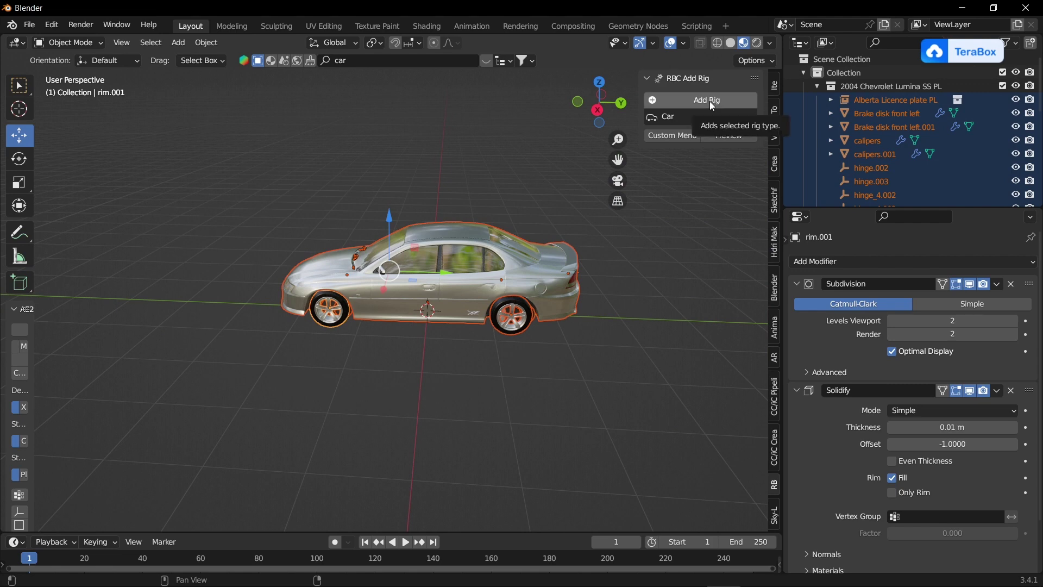
pyautogui.click(710, 104)
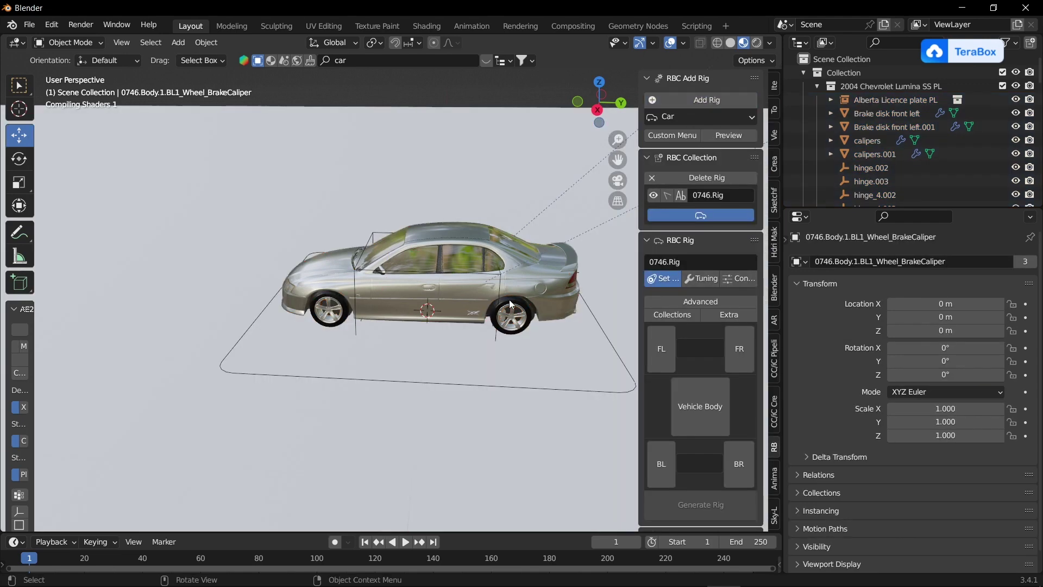
pyautogui.moveTo(603, 239)
pyautogui.mouseDown(button='middle')
pyautogui.moveTo(572, 329)
pyautogui.moveTo(494, 323)
pyautogui.moveTo(503, 331)
pyautogui.moveTo(501, 295)
pyautogui.mouseUp(button='middle')
pyautogui.scroll(3, 572, 329)
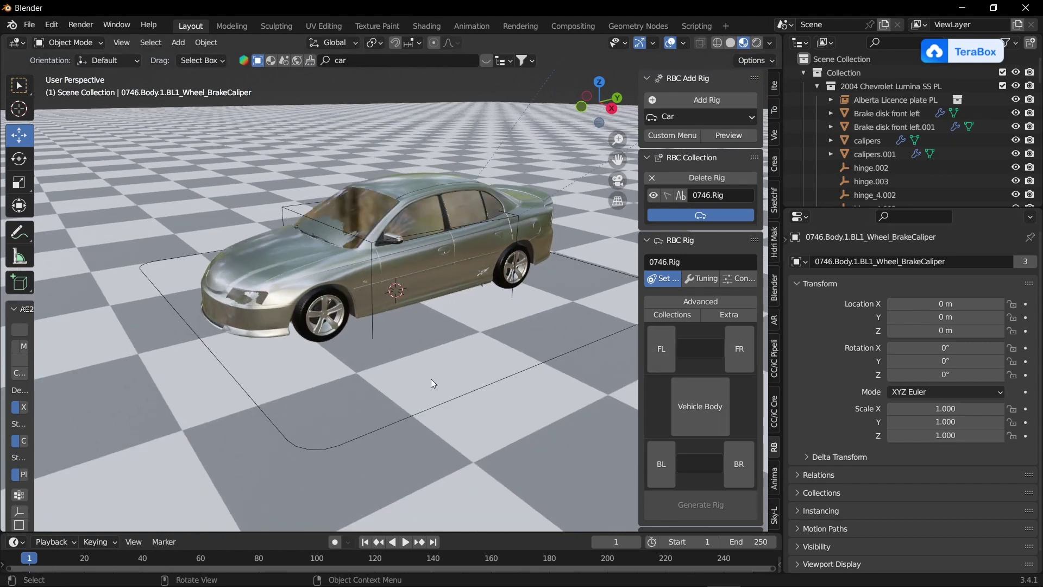
pyautogui.scroll(2, 430, 378)
pyautogui.scroll(2, 373, 363)
pyautogui.scroll(2, 509, 268)
pyautogui.scroll(2, 509, 268)
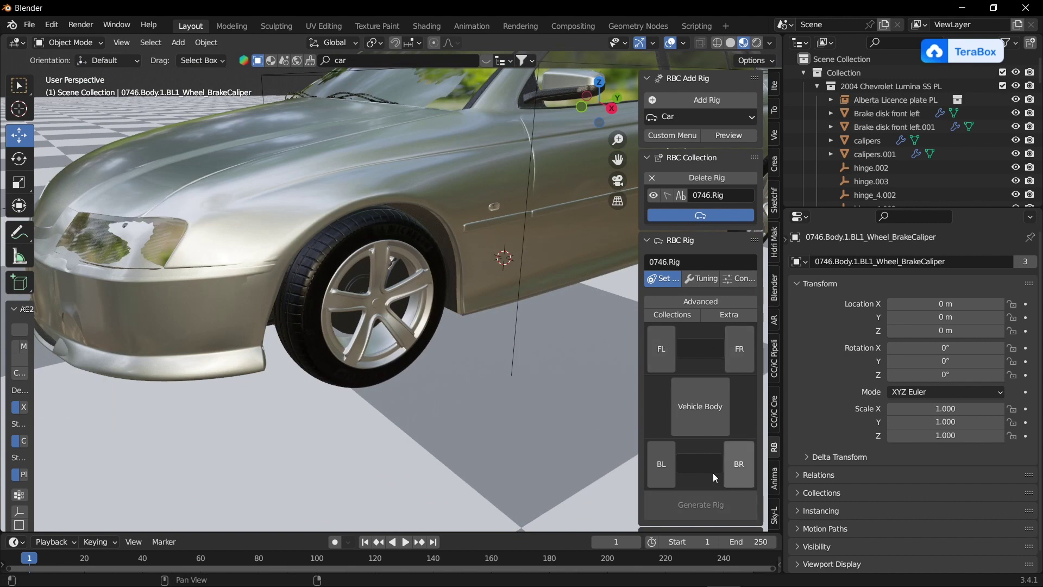
# Assign the front-left rim as the FL wheel and the rear rim as BL.
pyautogui.click(341, 369)
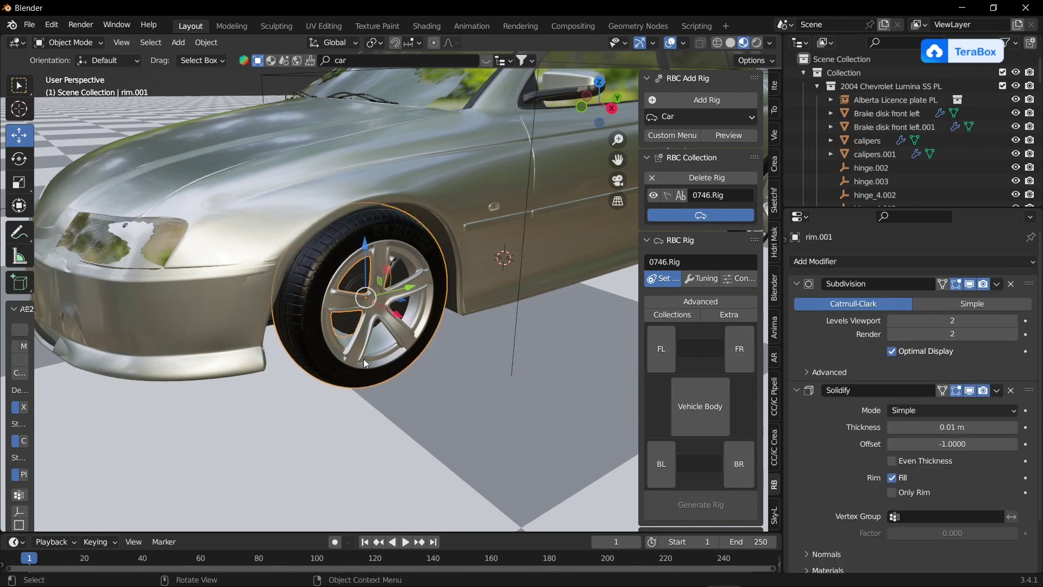
pyautogui.click(662, 358)
pyautogui.scroll(-5, 538, 310)
pyautogui.moveTo(545, 289); pyautogui.dragTo(361, 315, button='middle')
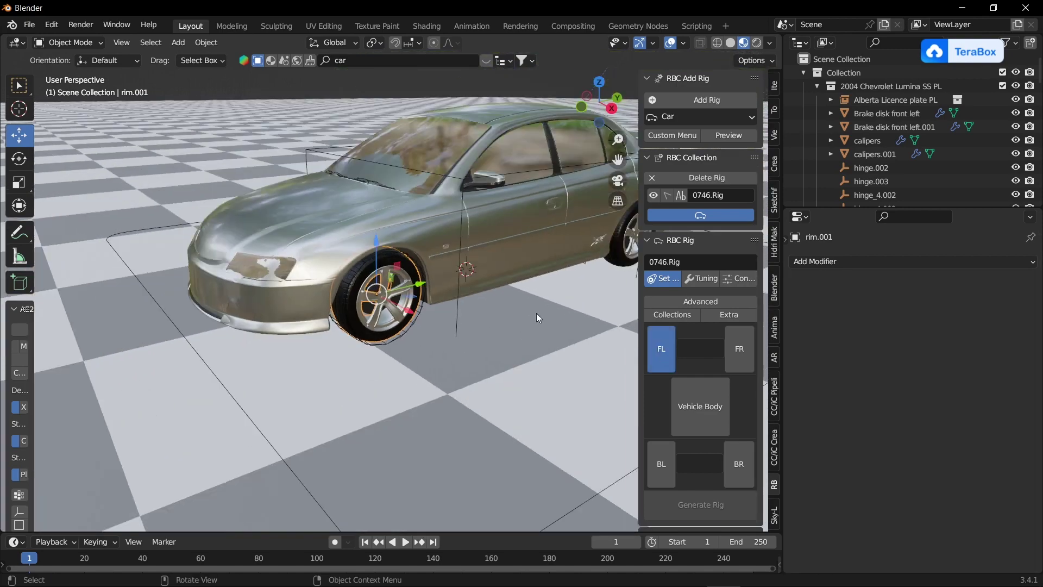
pyautogui.moveTo(537, 313)
pyautogui.mouseDown(button='middle')
pyautogui.moveTo(250, 340)
pyautogui.moveTo(352, 318)
pyautogui.mouseUp(button='middle')
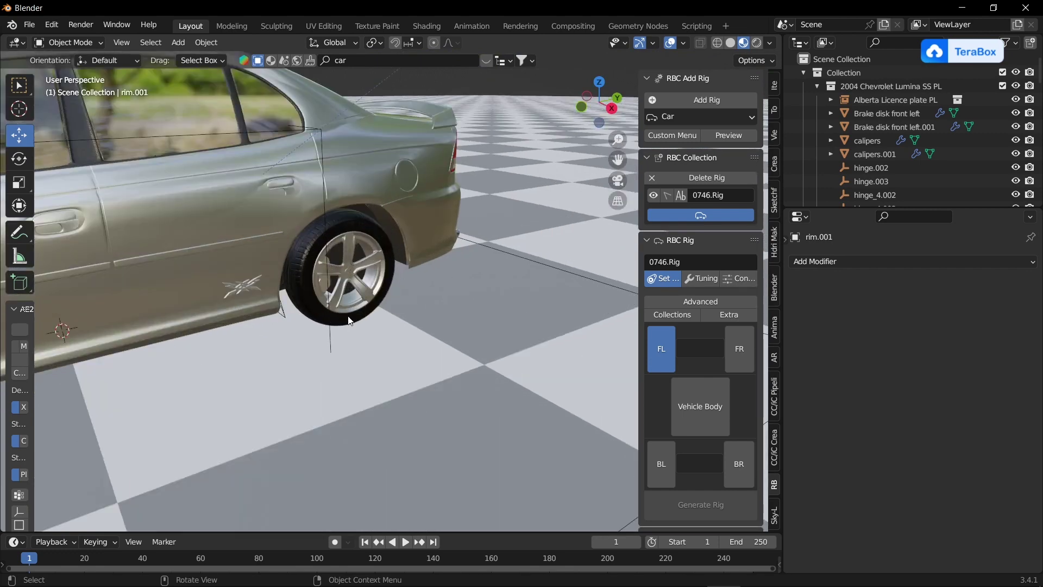
pyautogui.click(350, 320)
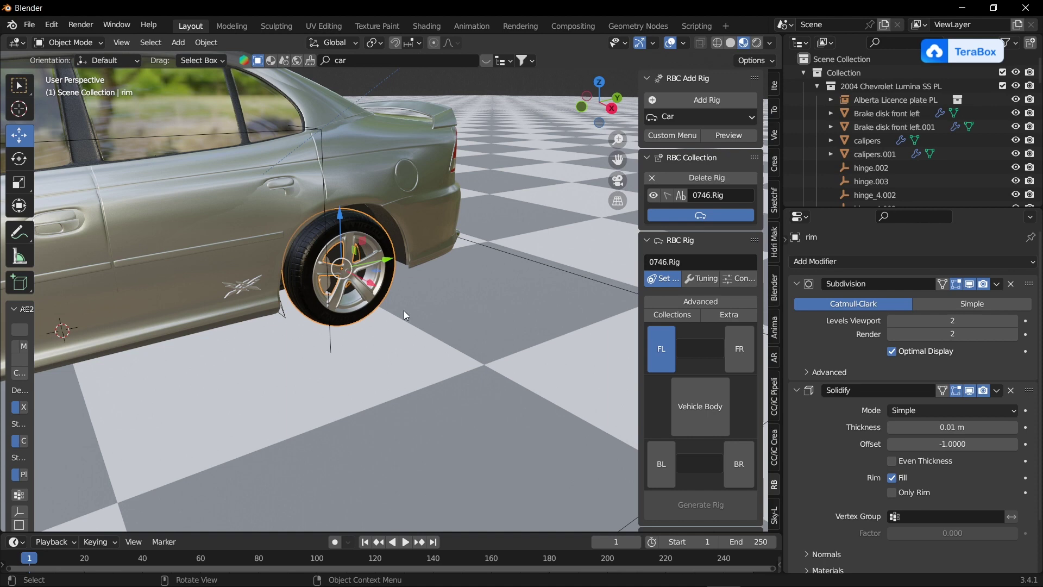
pyautogui.click(665, 455)
# Assign rim.002 as FR, rim.003 as BR, and the body panels as Vehicle Body.
pyautogui.scroll(-3, 436, 345)
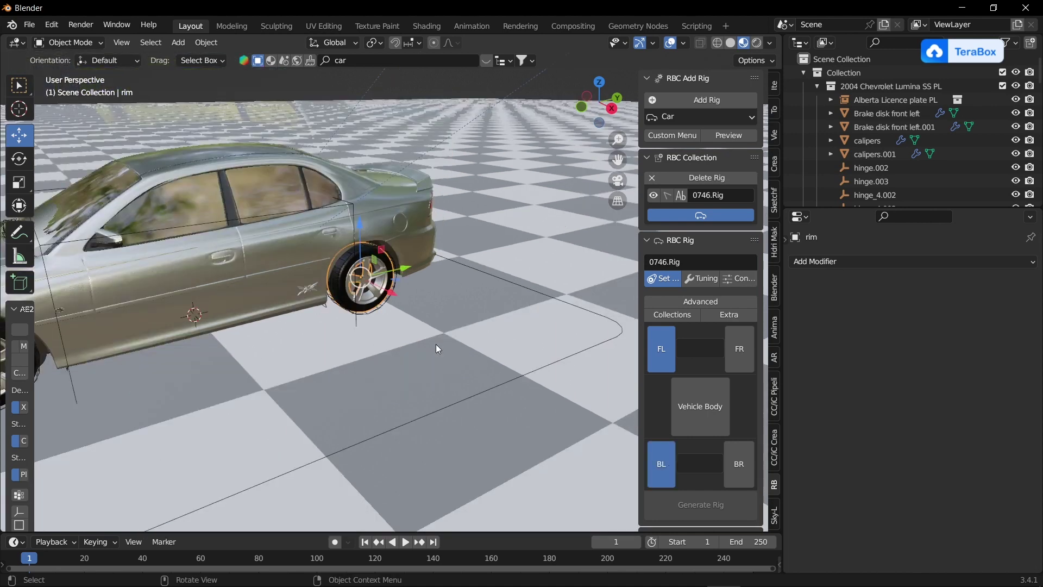
pyautogui.scroll(-2, 382, 346)
pyautogui.moveTo(382, 346); pyautogui.dragTo(525, 347, button='middle')
pyautogui.scroll(2, 348, 418)
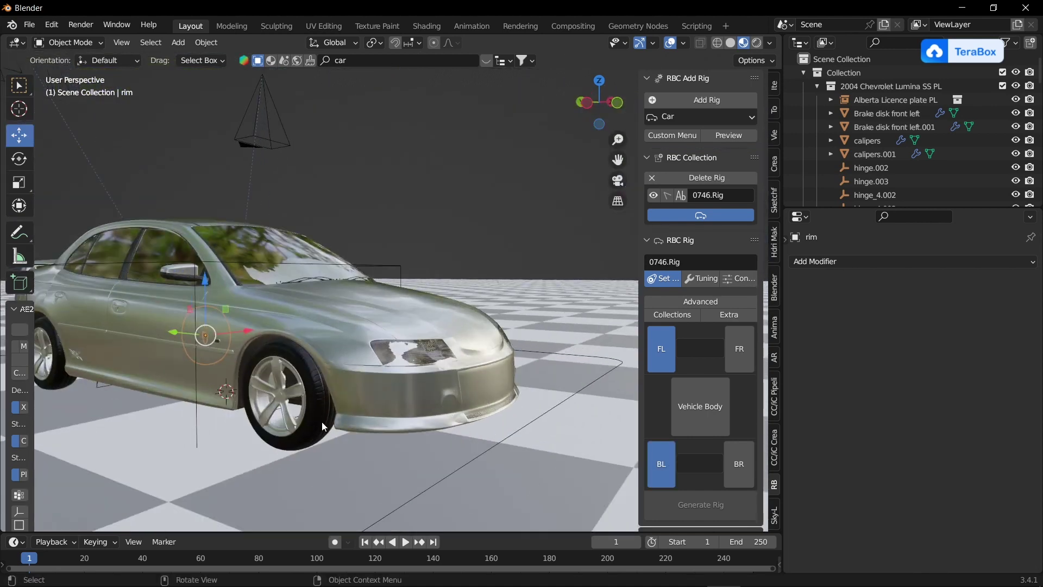
pyautogui.click(322, 421)
pyautogui.click(741, 349)
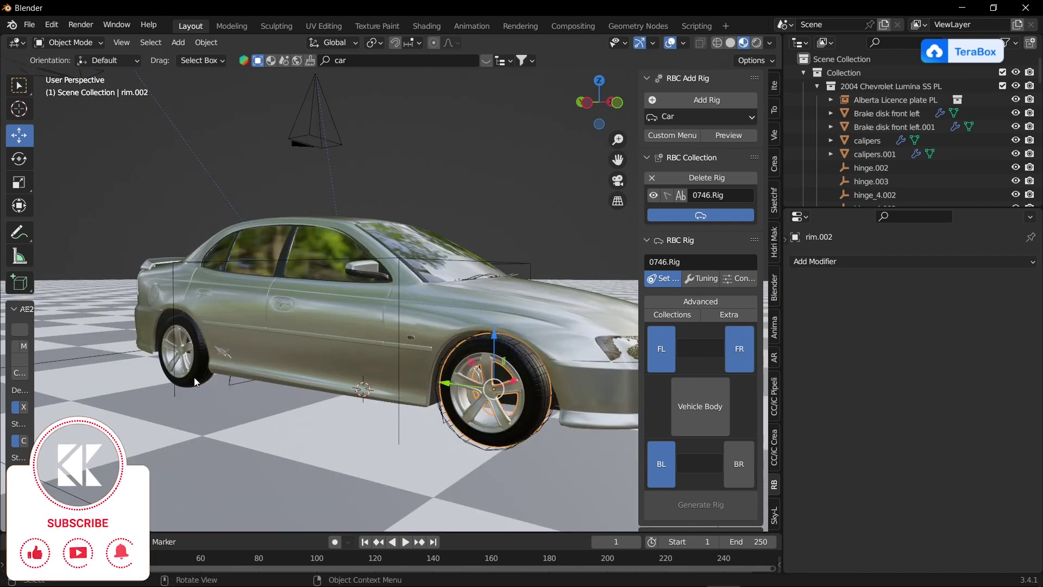
pyautogui.click(737, 464)
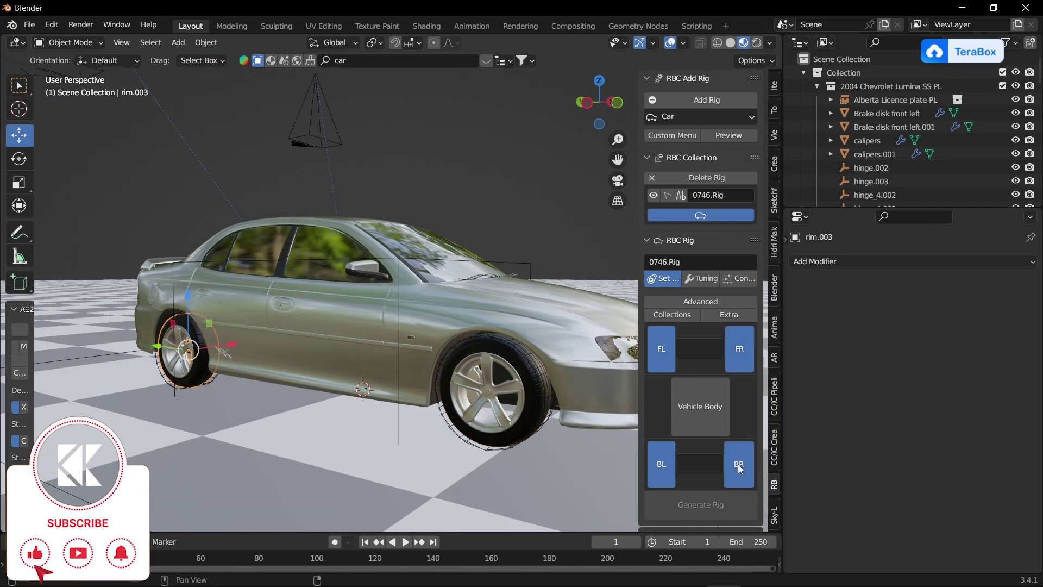
pyautogui.click(702, 408)
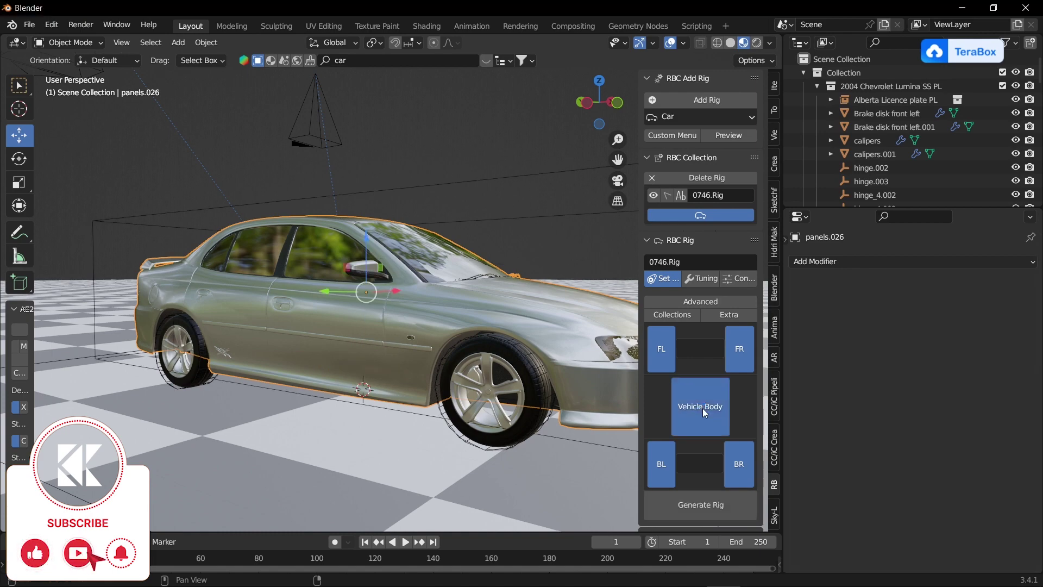
pyautogui.scroll(-3, 573, 370)
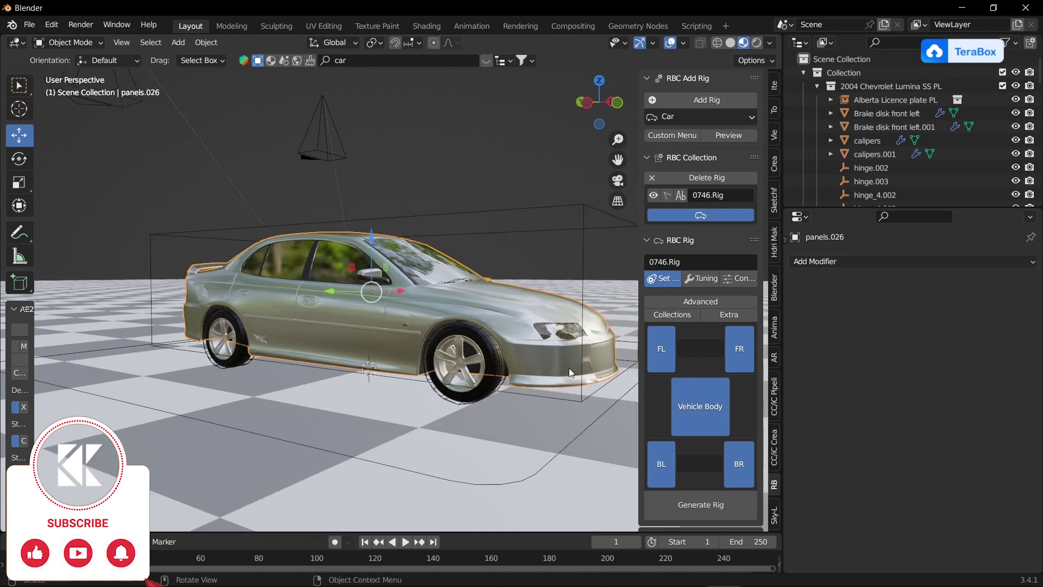
pyautogui.scroll(-3, 569, 368)
pyautogui.moveTo(569, 367)
pyautogui.mouseDown(button='middle')
pyautogui.moveTo(534, 294)
pyautogui.moveTo(446, 329)
pyautogui.mouseUp(button='middle')
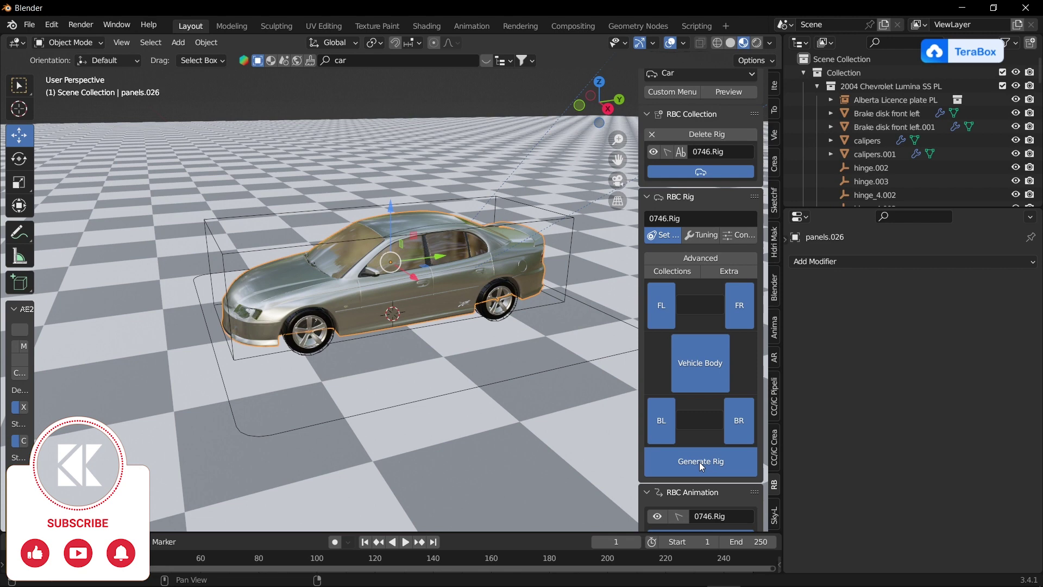
# Generate the rig from the assigned wheels and body.
pyautogui.click(699, 465)
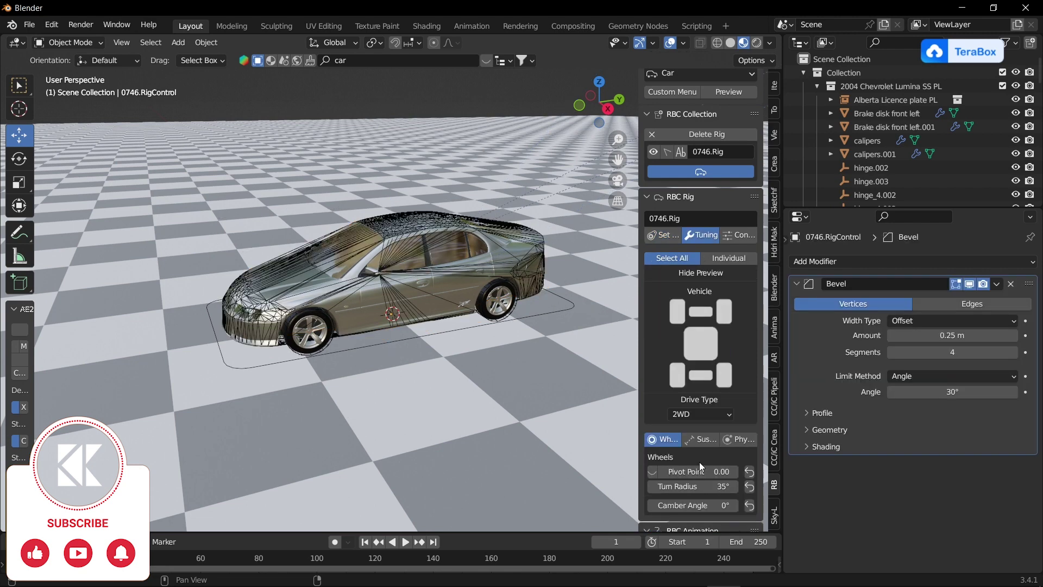
pyautogui.moveTo(367, 345)
pyautogui.mouseDown(button='middle')
pyautogui.moveTo(345, 336)
pyautogui.moveTo(431, 333)
pyautogui.mouseUp(button='middle')
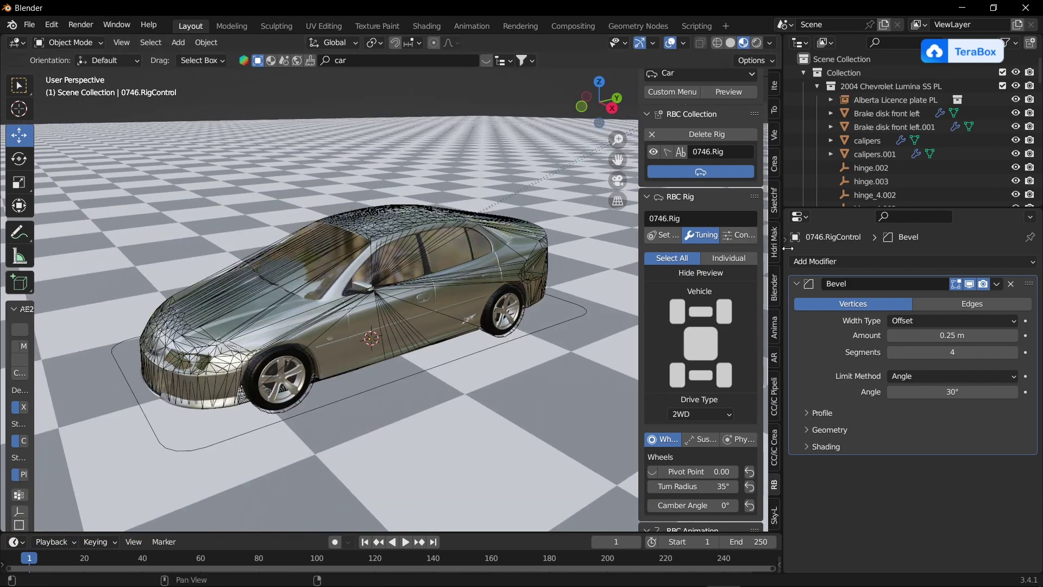
pyautogui.moveTo(784, 249)
pyautogui.mouseDown()
pyautogui.moveTo(1008, 256)
pyautogui.moveTo(1000, 255)
pyautogui.mouseUp()
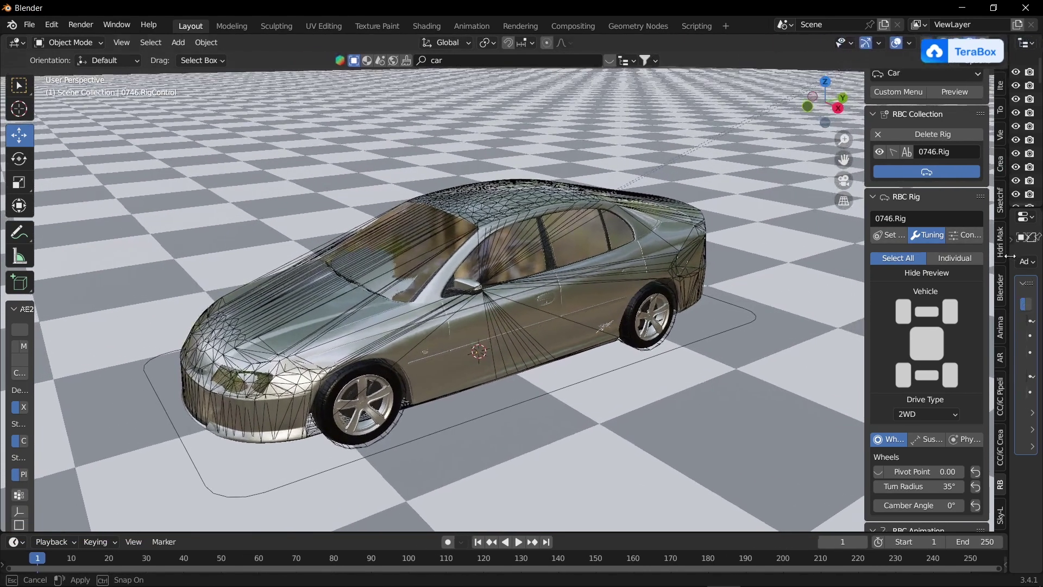
# Show 0746.Rig's Keyboard controls (drive speed 20, world speed 0.5) with wider sidebar and taller timeline.
pyautogui.click(967, 234)
pyautogui.moveTo(865, 243); pyautogui.dragTo(761, 252)
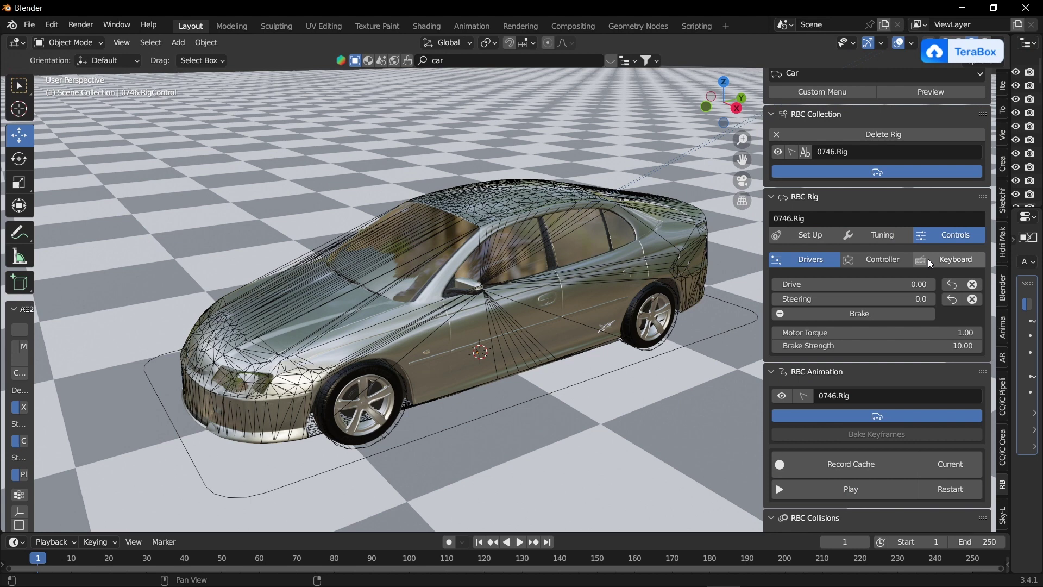
pyautogui.click(931, 263)
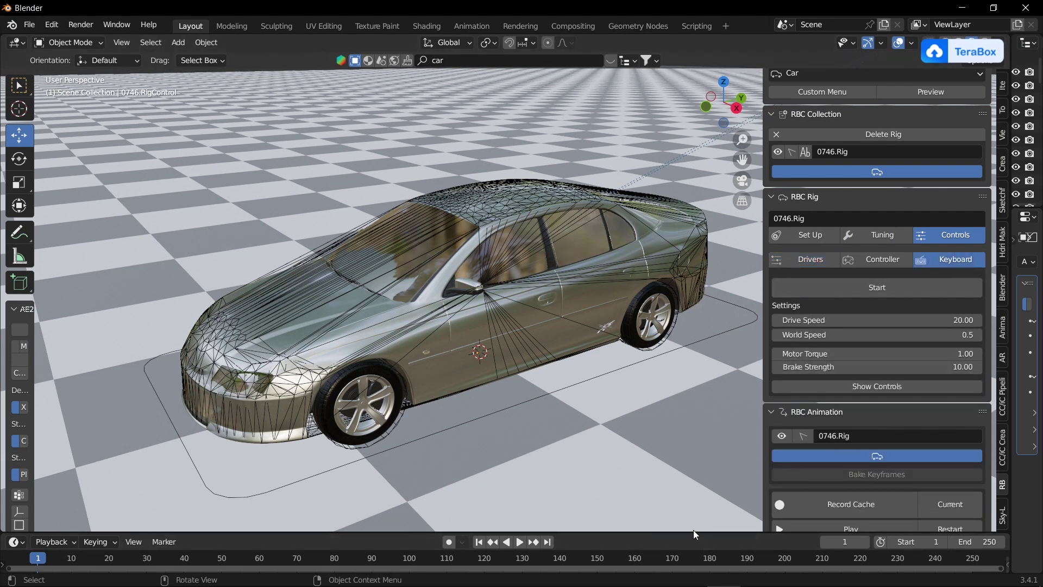
pyautogui.moveTo(695, 535)
pyautogui.mouseDown()
pyautogui.moveTo(966, 392)
pyautogui.moveTo(886, 275)
pyautogui.mouseUp()
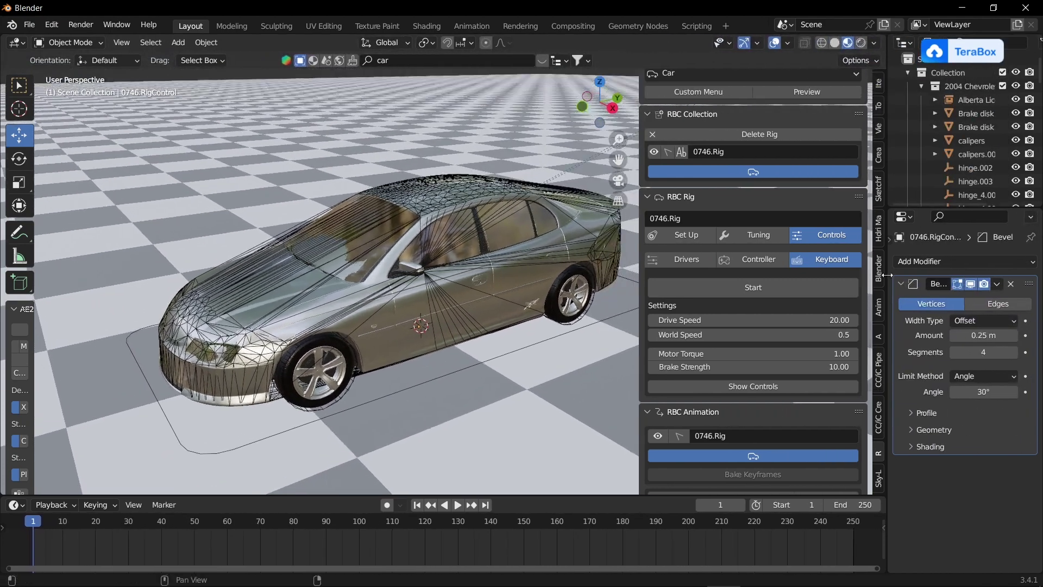
# Set the scene's end frame to 1000 and zoom the timeline out to show 1–1000.
pyautogui.click(898, 283)
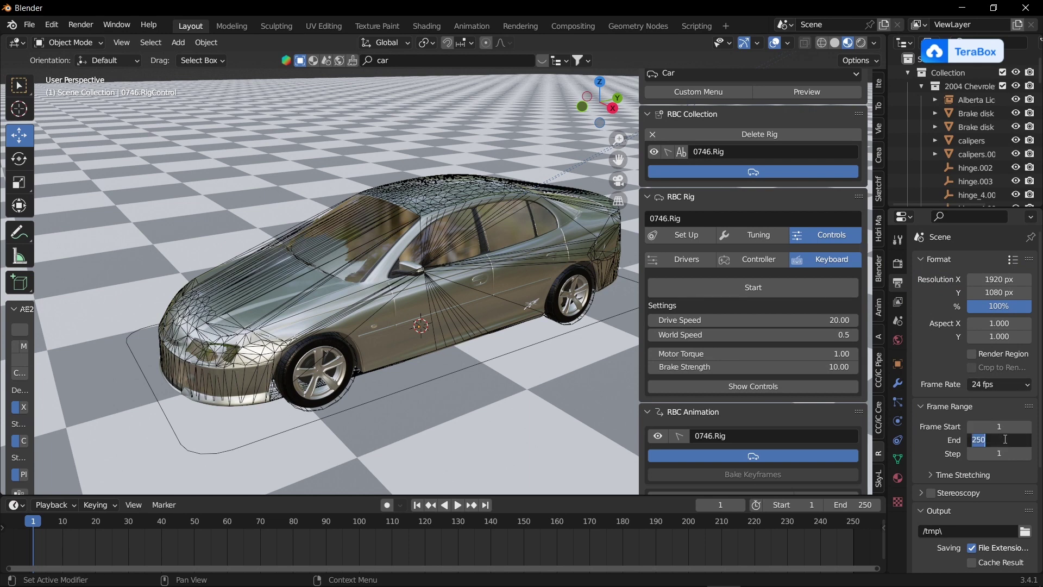
pyautogui.press('Return')
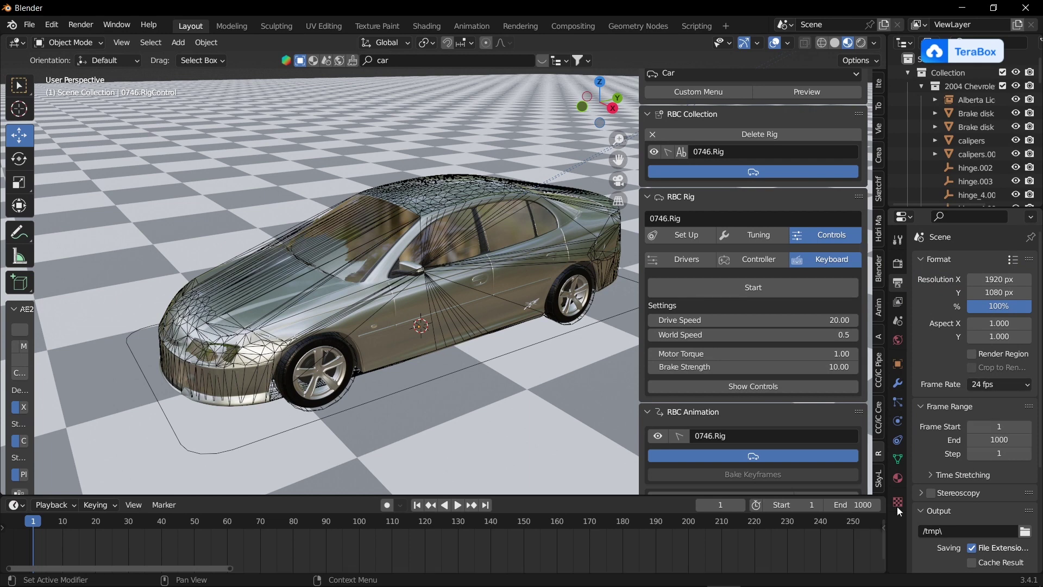
pyautogui.moveTo(234, 570); pyautogui.dragTo(877, 569)
pyautogui.scroll(-4, 374, 320)
pyautogui.moveTo(374, 320)
pyautogui.mouseDown(button='middle')
pyautogui.moveTo(454, 293)
pyautogui.moveTo(472, 273)
pyautogui.moveTo(544, 244)
pyautogui.mouseUp(button='middle')
pyautogui.scroll(2, 751, 325)
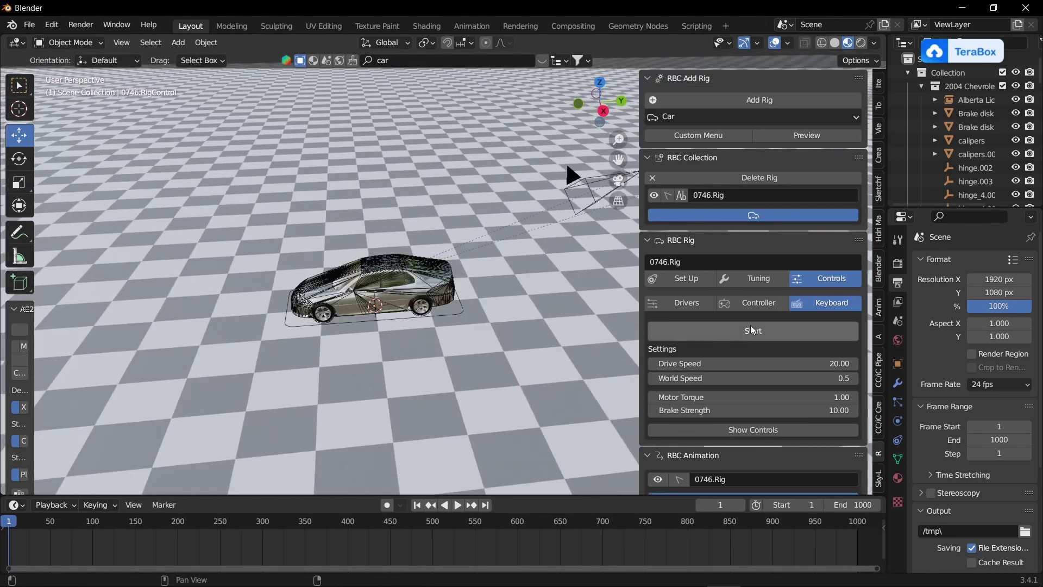
# Drive 0746.Rig live across the checkered ground with the keyboard, then stop the session with Esc.
pyautogui.click(760, 330)
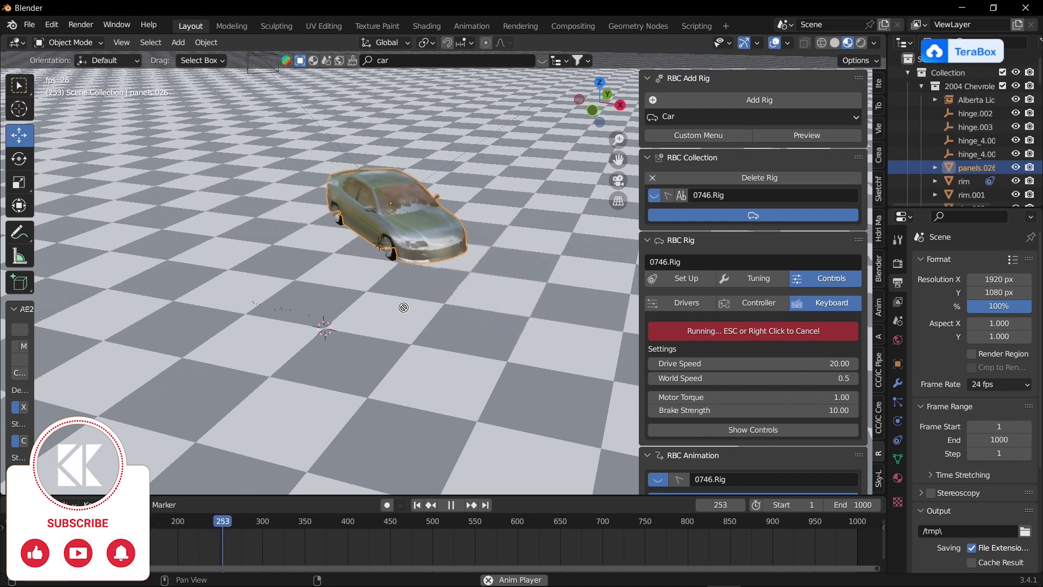
pyautogui.hotkey('shift', 'Left')
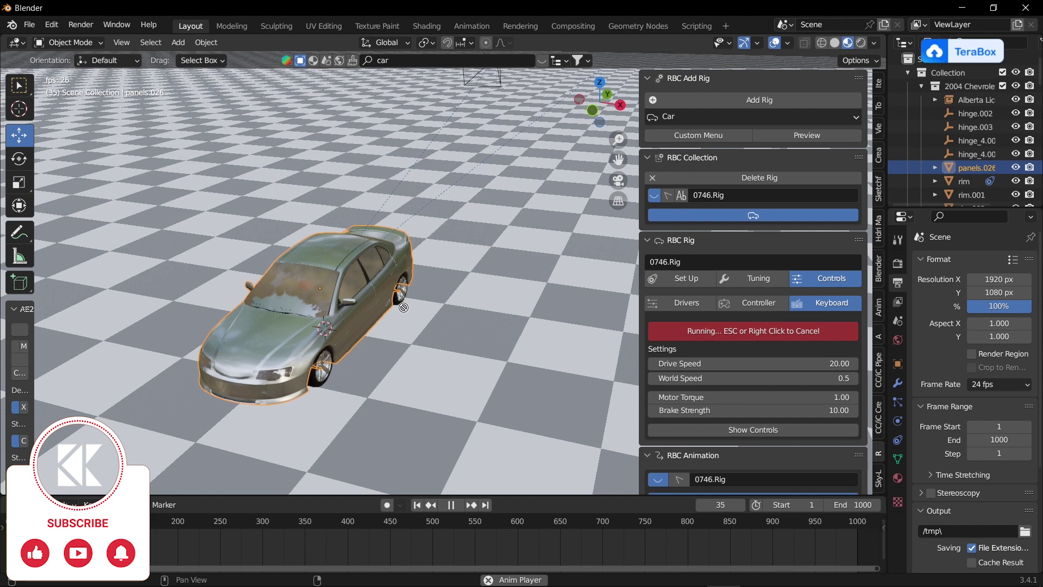
pyautogui.press('Escape')
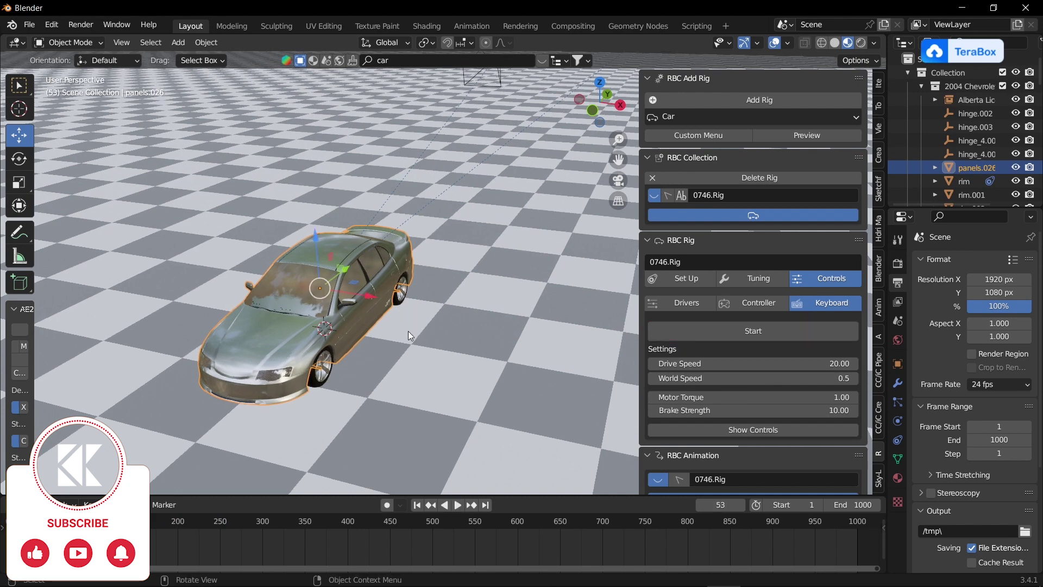
pyautogui.moveTo(406, 335)
pyautogui.mouseDown(button='middle')
pyautogui.moveTo(321, 332)
pyautogui.moveTo(380, 337)
pyautogui.moveTo(433, 362)
pyautogui.moveTo(454, 330)
pyautogui.moveTo(436, 339)
pyautogui.moveTo(503, 423)
pyautogui.mouseUp(button='middle')
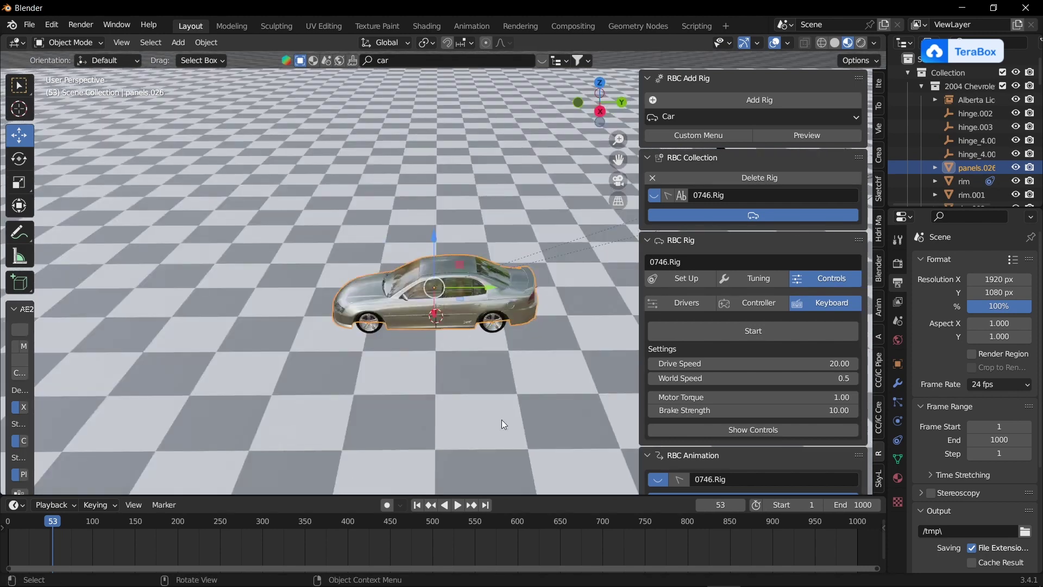